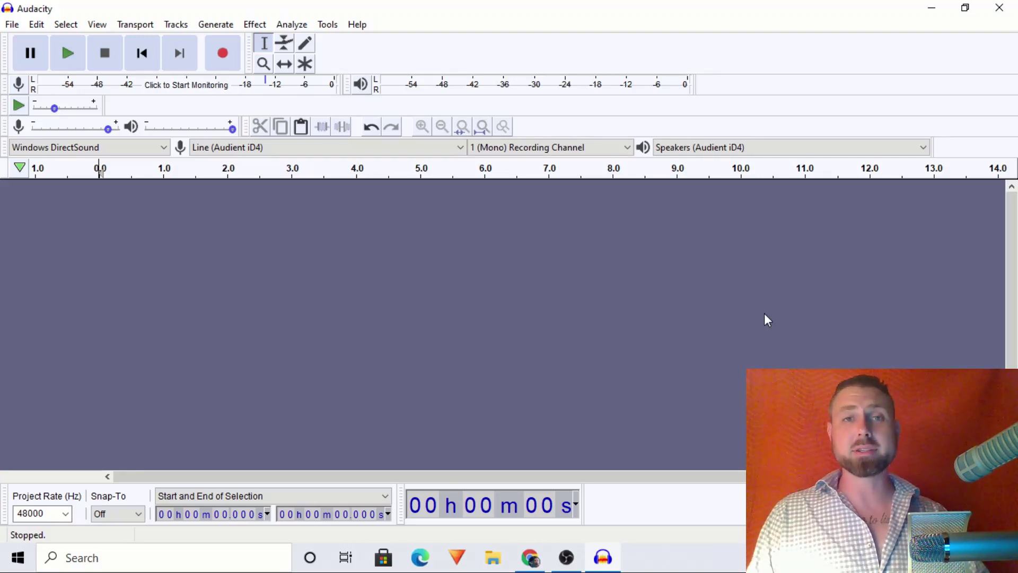
Step: Record a short test take and discard it, then record about 31 seconds of voice
{"action": "left_click", "coordinate": [239, 68]}
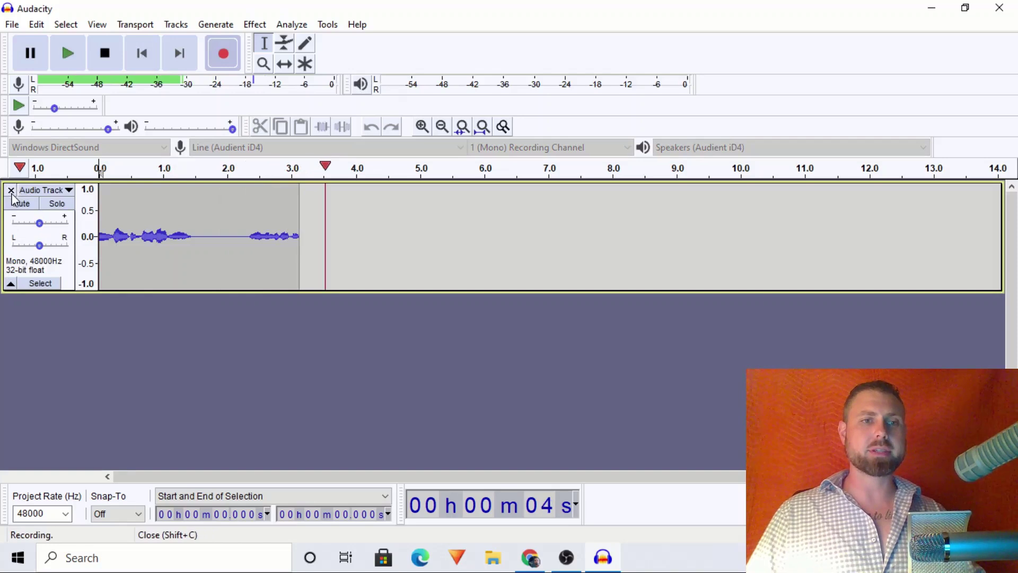
{"action": "key", "text": "space"}
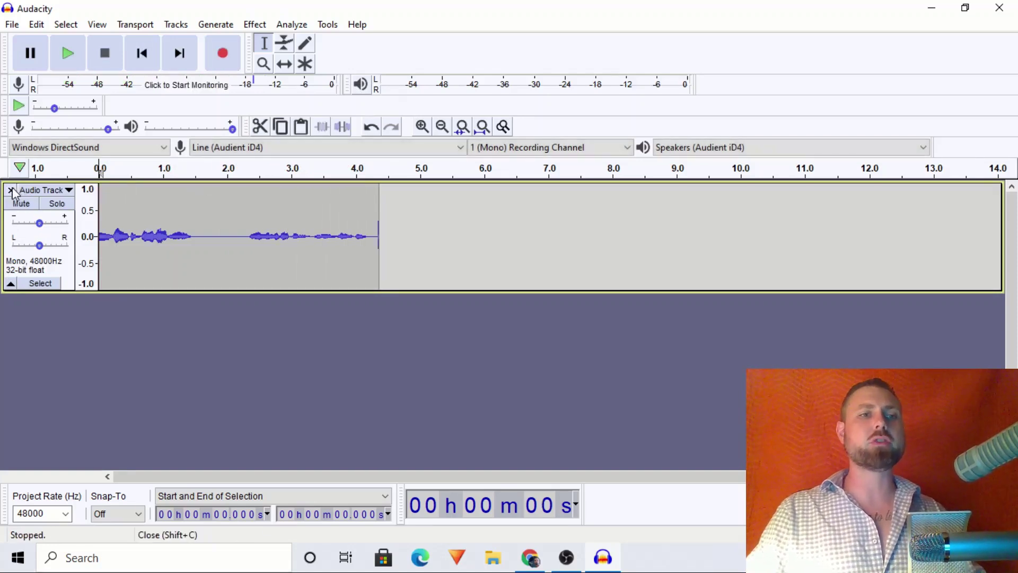
{"action": "left_click", "coordinate": [11, 189]}
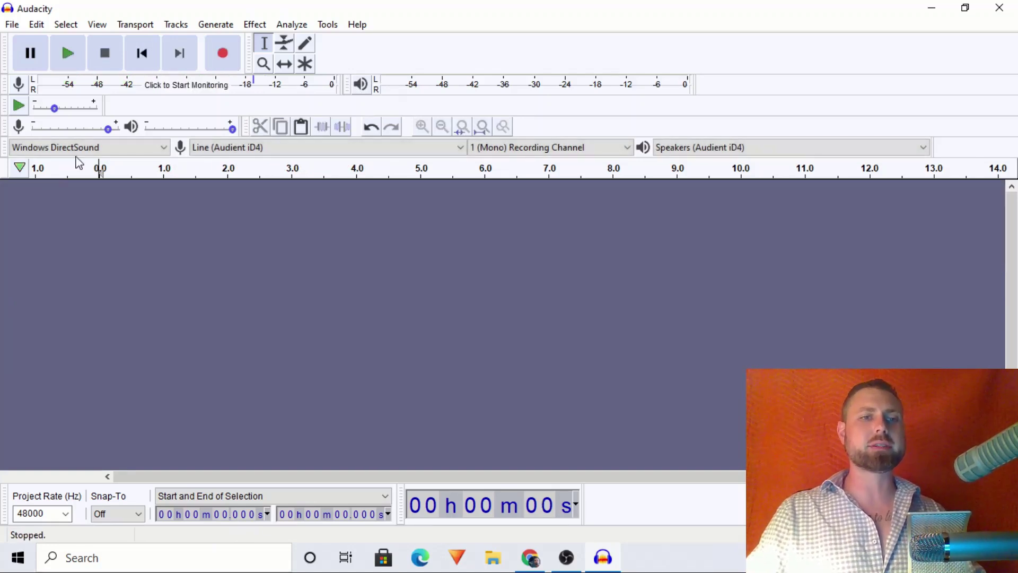
{"action": "left_click", "coordinate": [226, 67]}
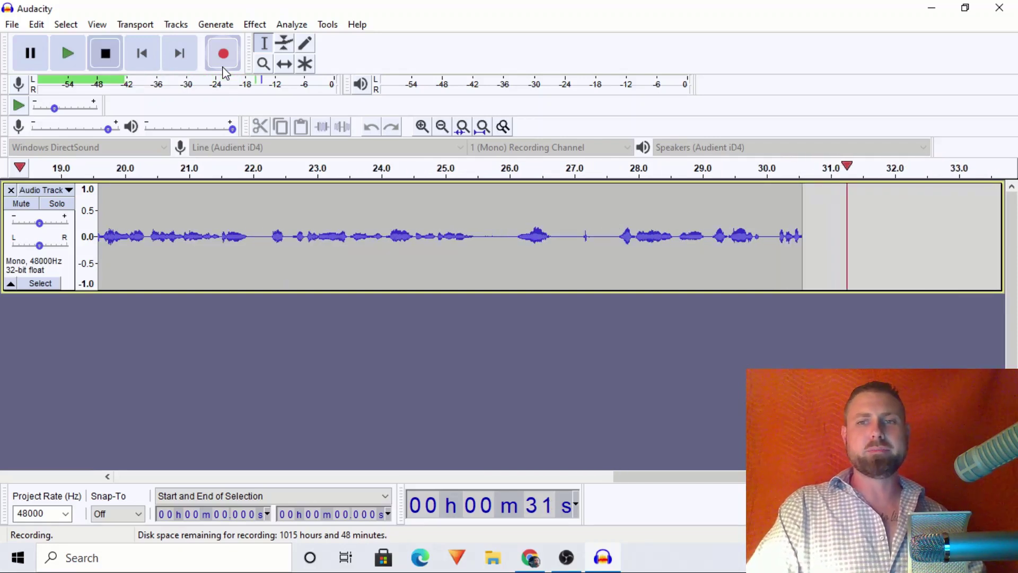
{"action": "key", "text": "space"}
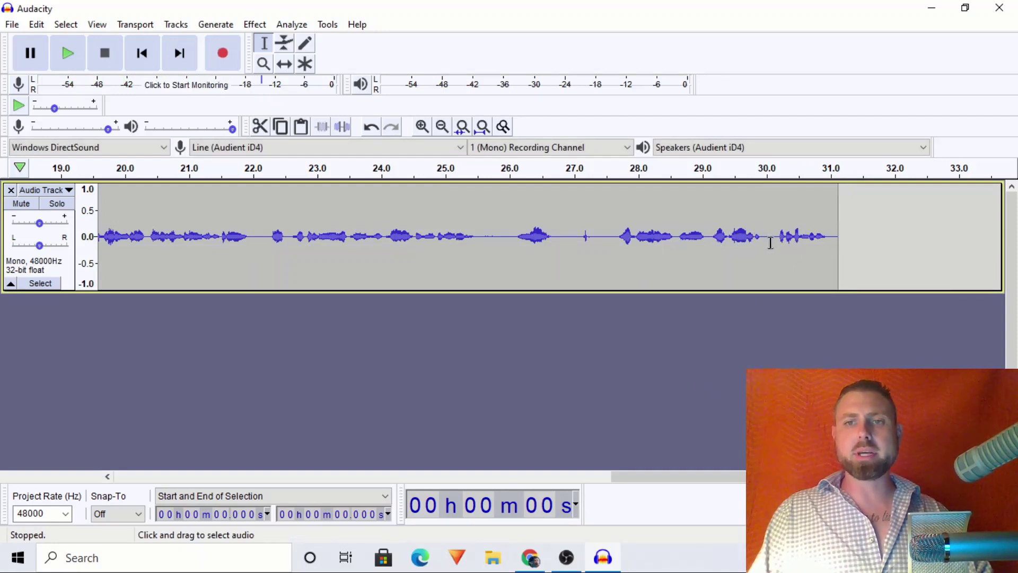
Step: Delete the audio from 30.07 to 31.87 s and duplicate the recording onto a second track
{"action": "left_click_drag", "start_coordinate": [771, 243], "coordinate": [886, 250]}
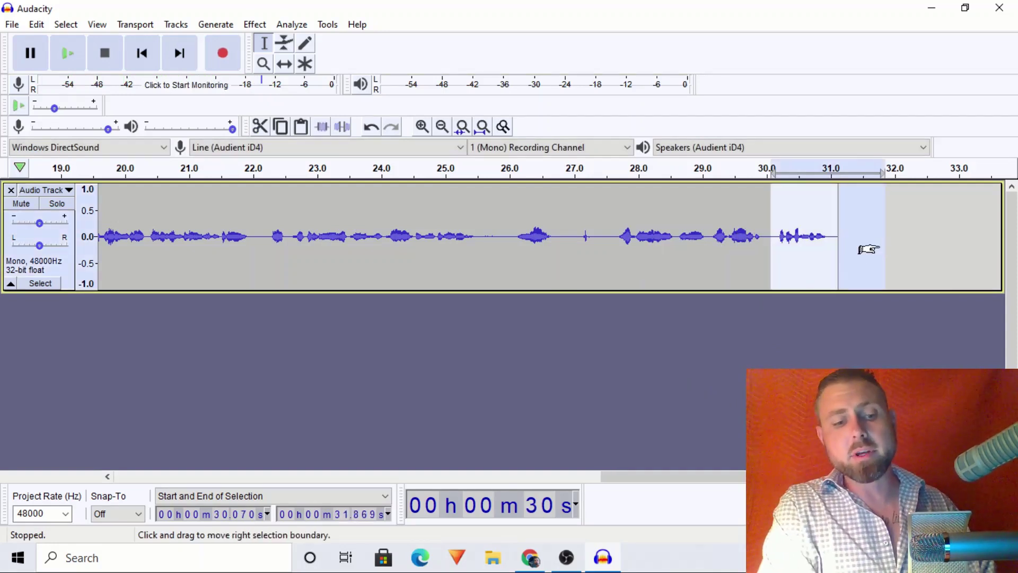
{"action": "key", "text": "Delete"}
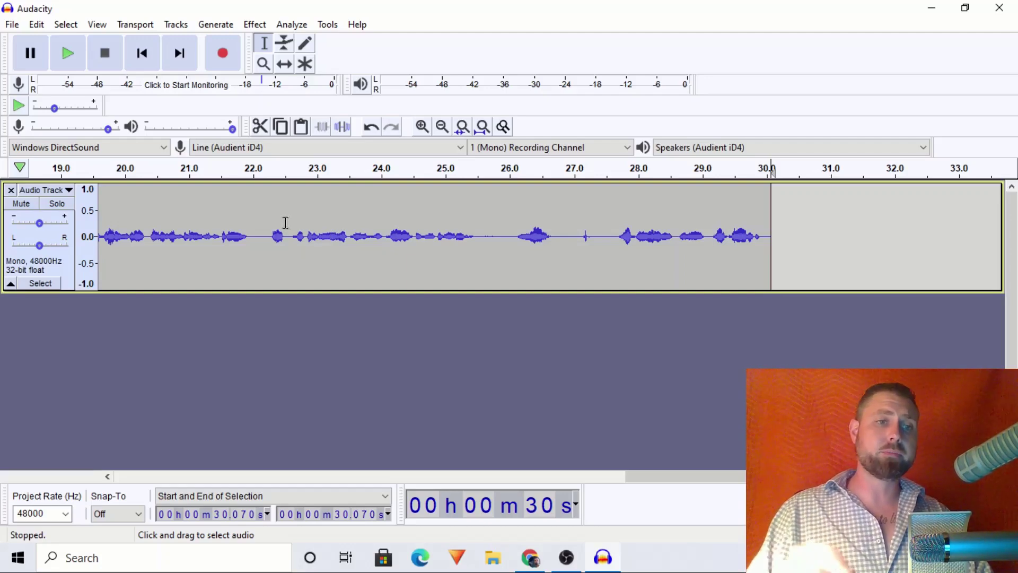
{"action": "key", "text": "ctrl+a"}
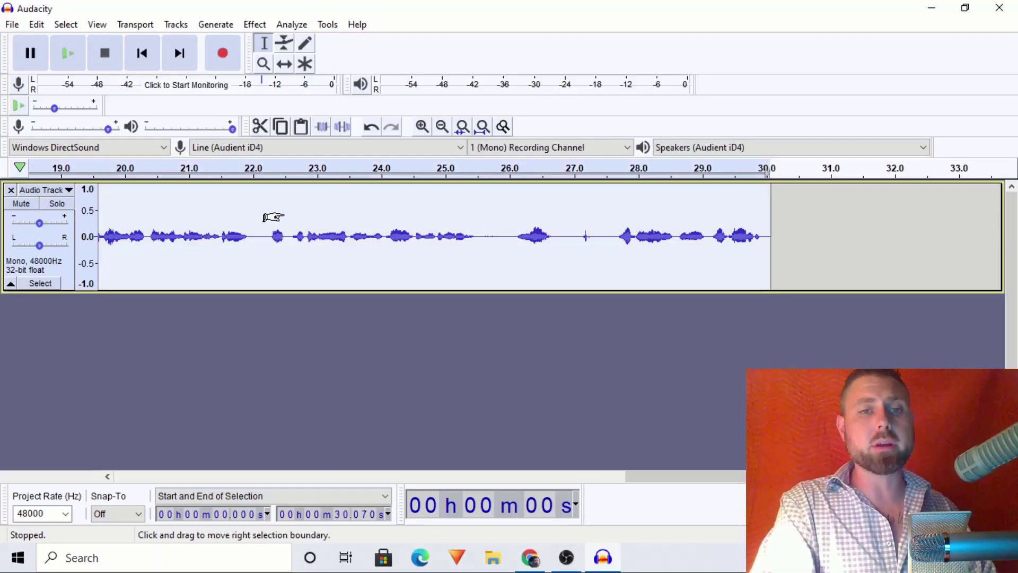
{"action": "key", "text": "ctrl+d"}
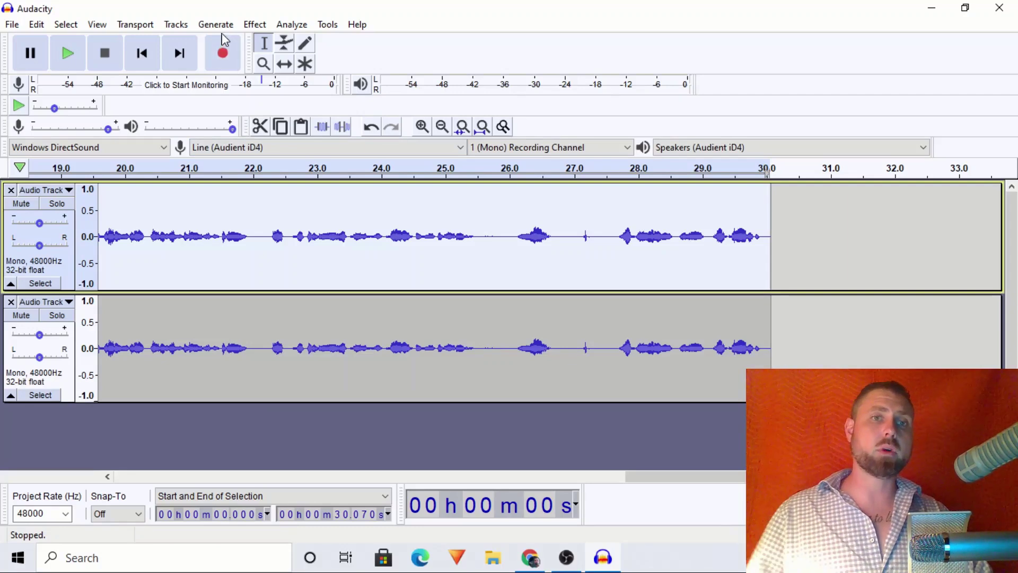
Step: Apply the drawn Filter Curve EQ to the top track: low and high cuts with a 500 Hz dip
{"action": "left_click", "coordinate": [249, 28]}
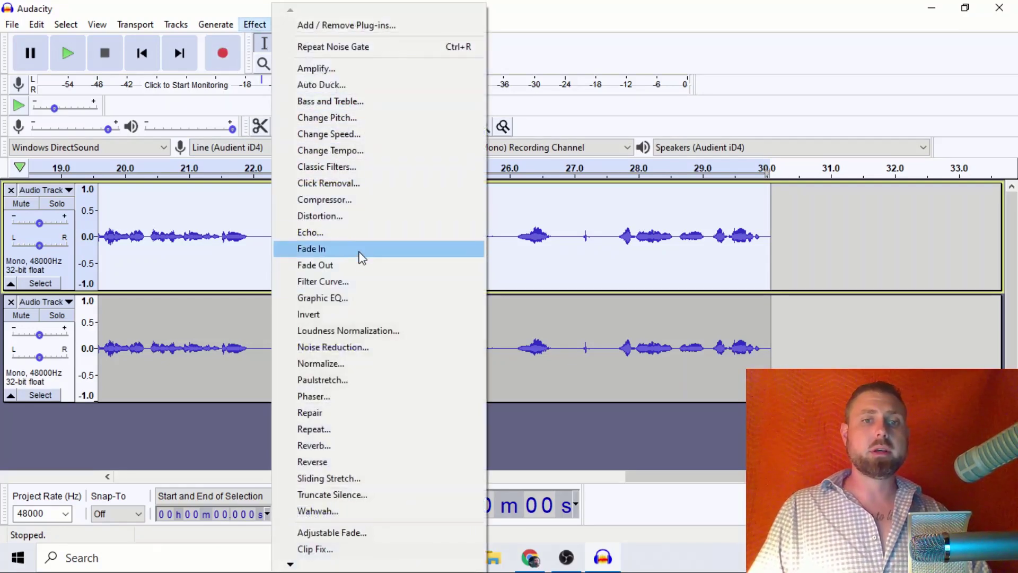
{"action": "left_click", "coordinate": [340, 284]}
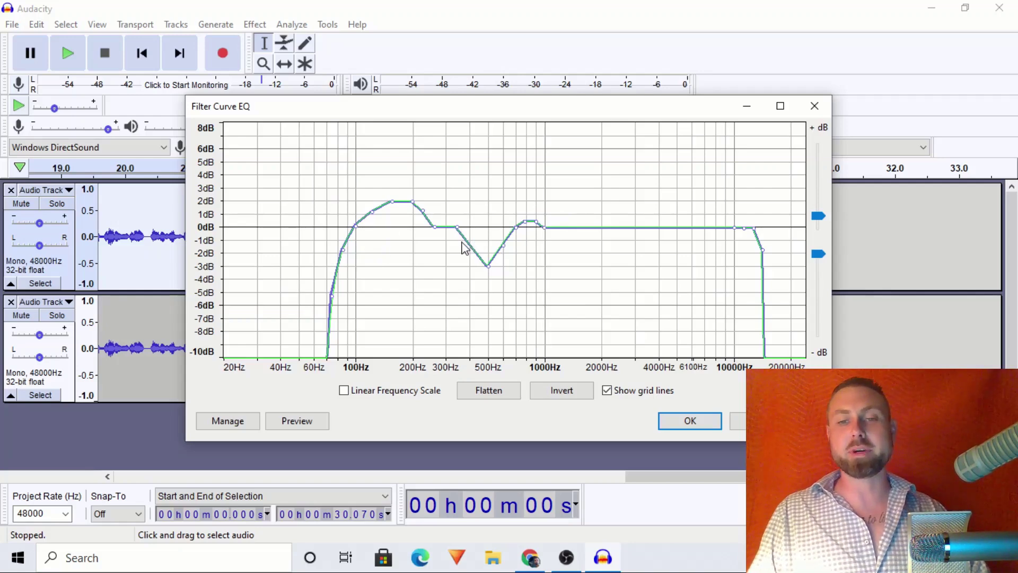
{"action": "left_click", "coordinate": [674, 422]}
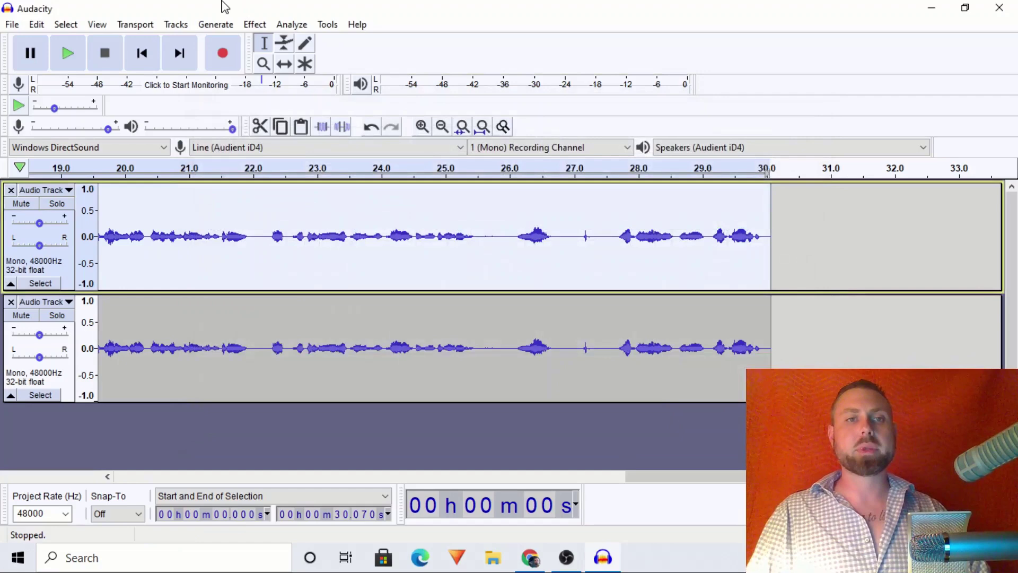
Step: Compress the top track: -20 dB threshold, -40 dB noise floor, 2:1 ratio, make-up gain on
{"action": "left_click", "coordinate": [249, 24]}
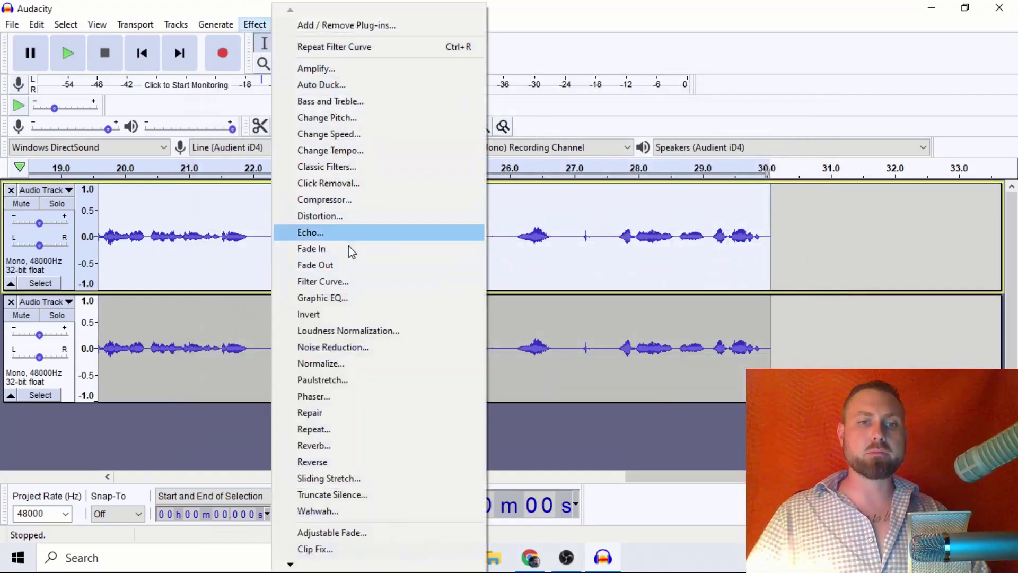
{"action": "left_click", "coordinate": [325, 199]}
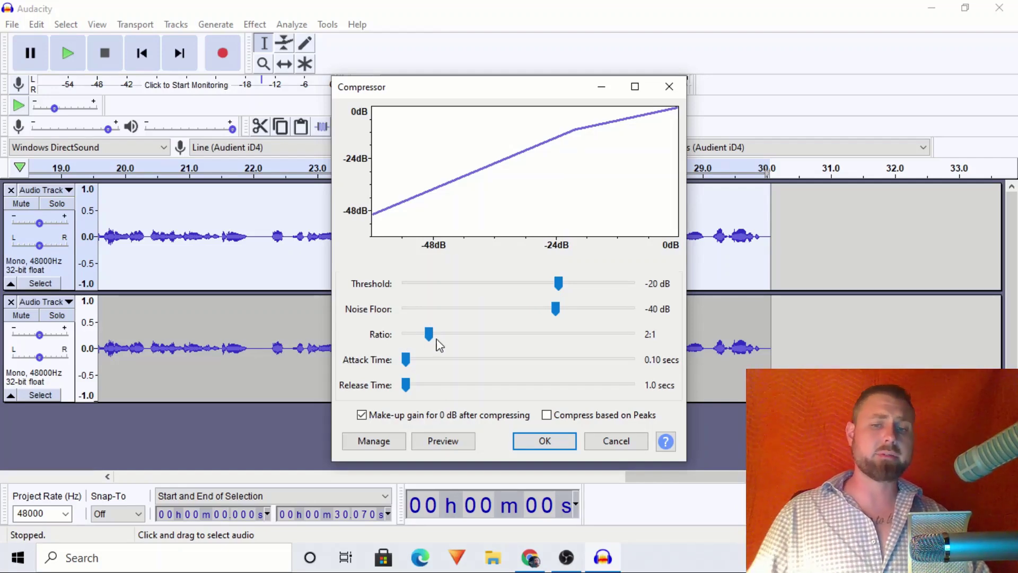
{"action": "left_click", "coordinate": [532, 447]}
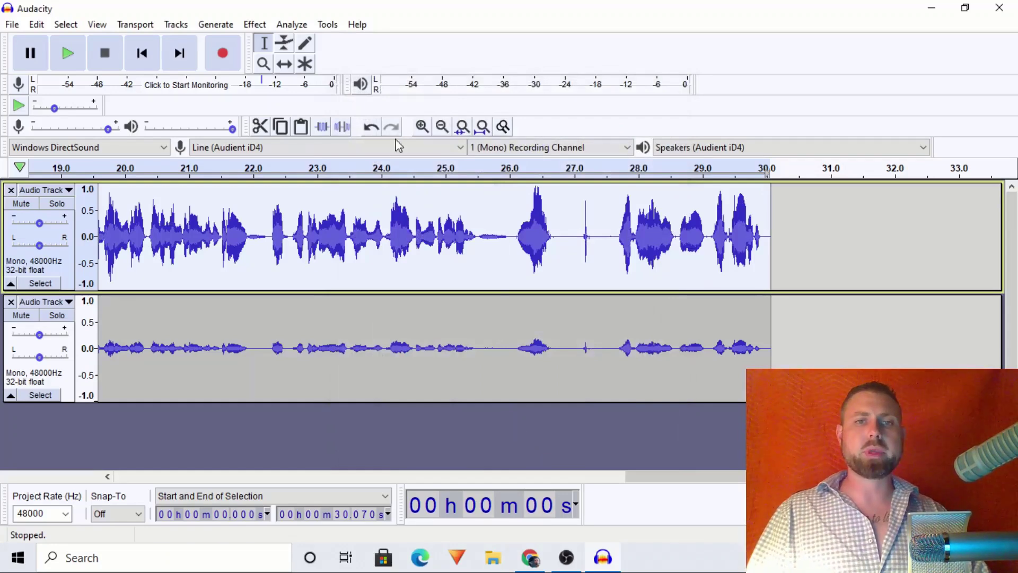
Step: Fit the recording in view and normalize the top track to -3.0 dB peak, removing DC offset
{"action": "left_click", "coordinate": [447, 130]}
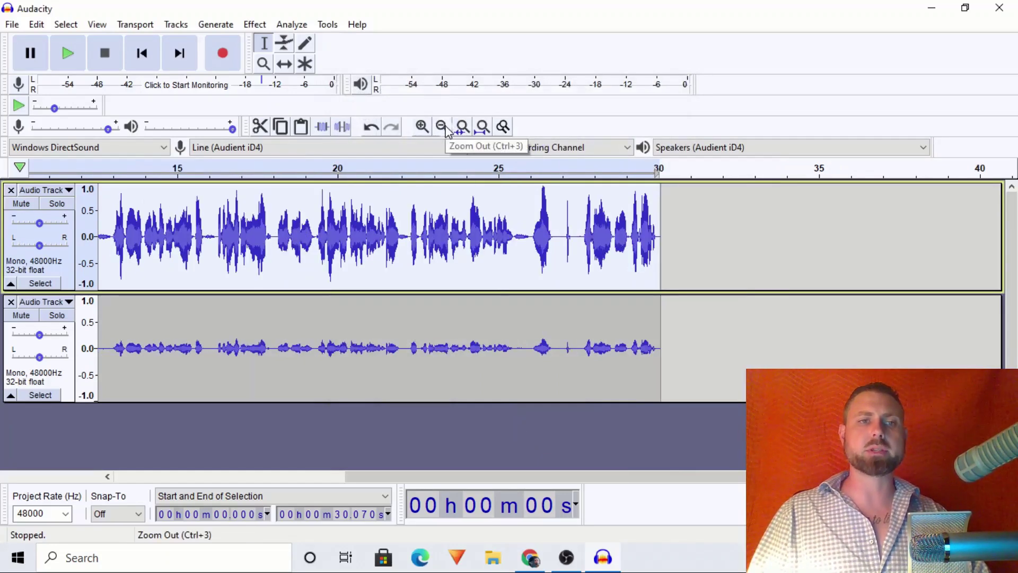
{"action": "left_click", "coordinate": [446, 129]}
{"action": "left_click", "coordinate": [422, 126]}
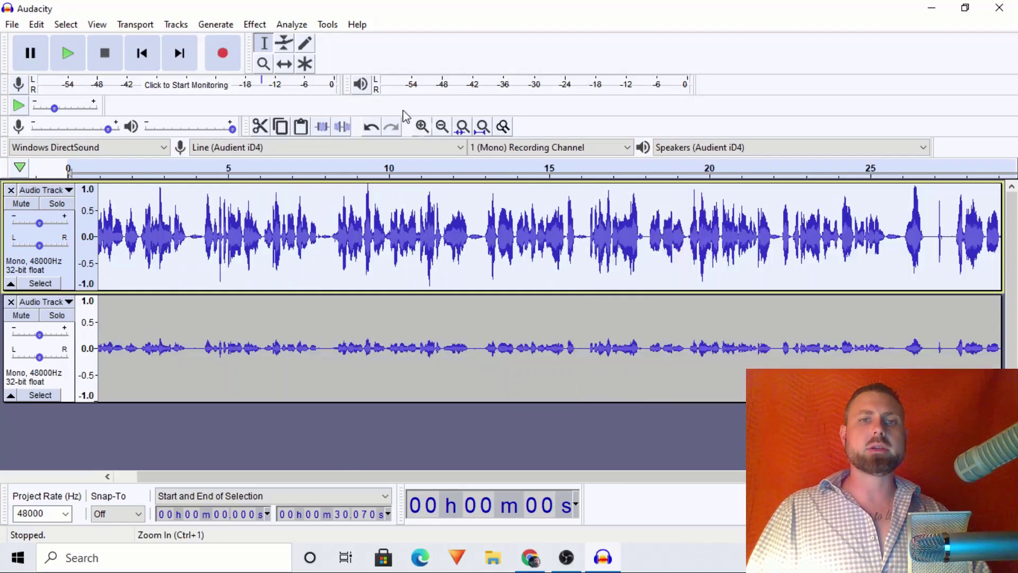
{"action": "left_click", "coordinate": [256, 24]}
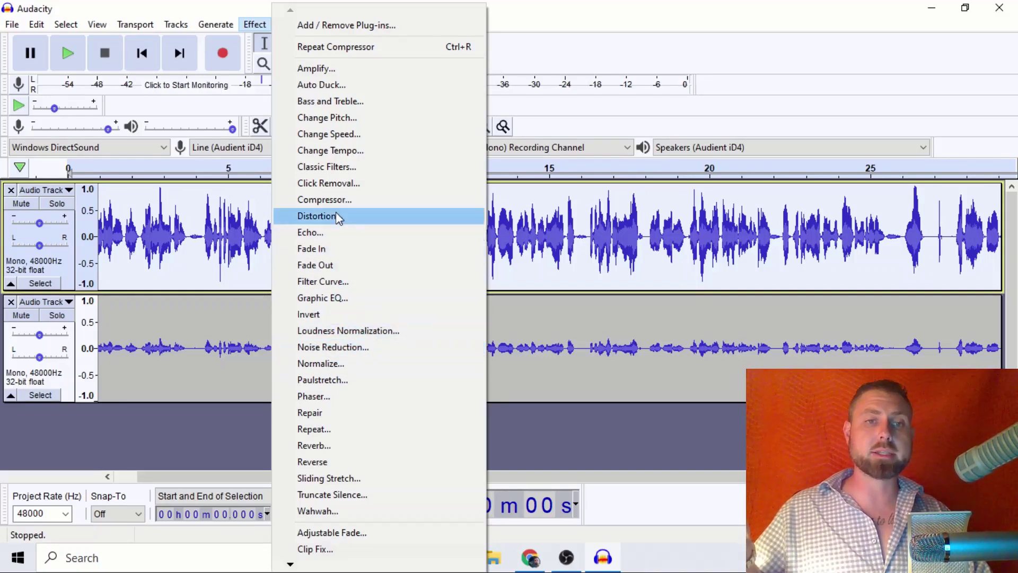
{"action": "left_click", "coordinate": [334, 364]}
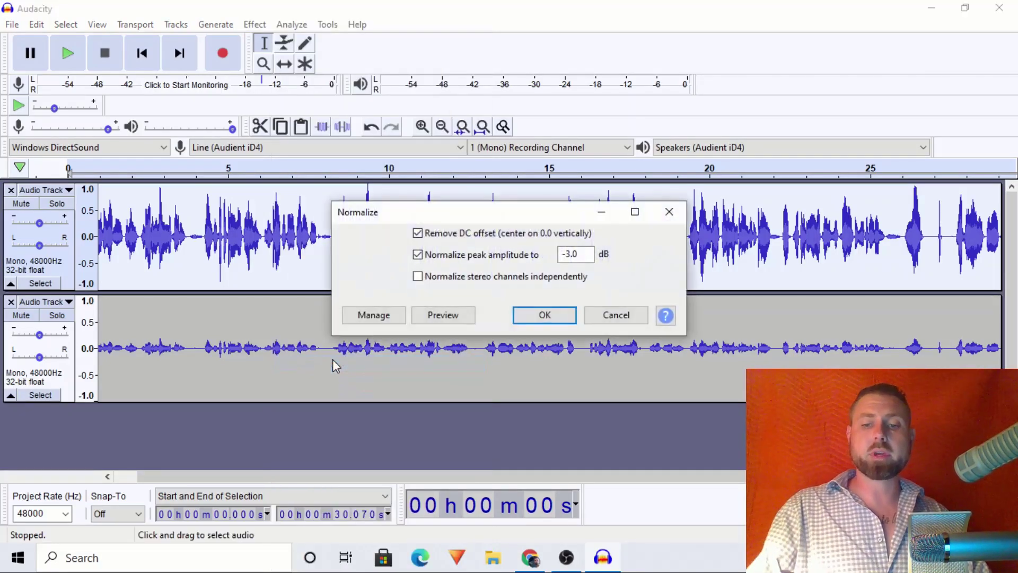
{"action": "key", "text": "Return"}
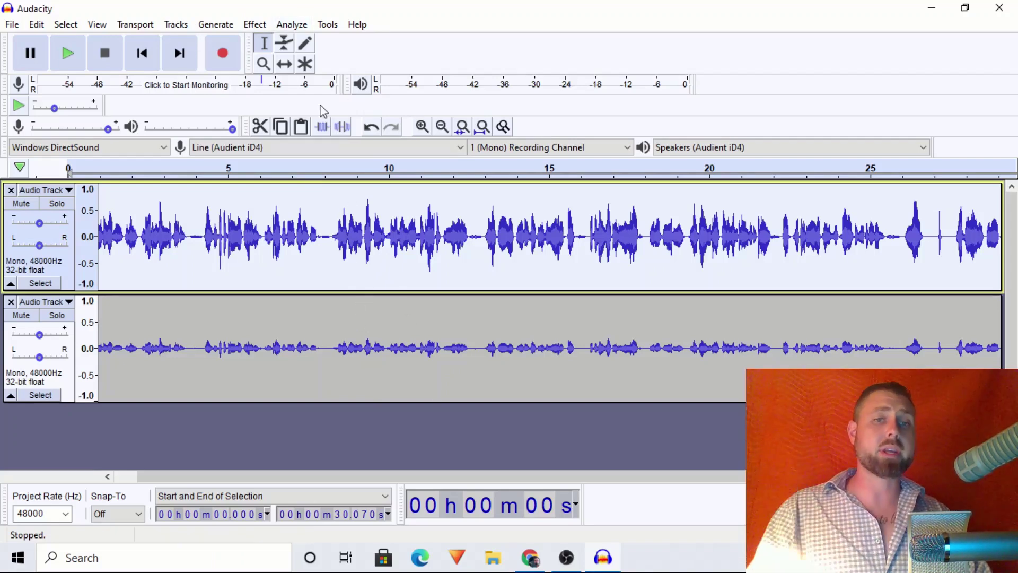
Step: Select the lower track and create an empty macro named 'For MY PEOPLE'
{"action": "left_click", "coordinate": [303, 367]}
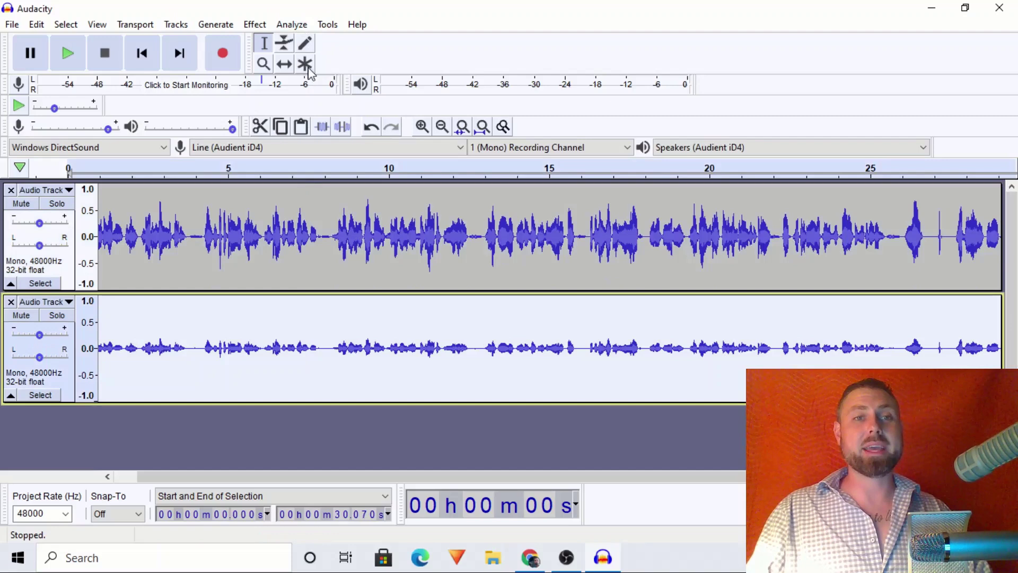
{"action": "left_click", "coordinate": [328, 26]}
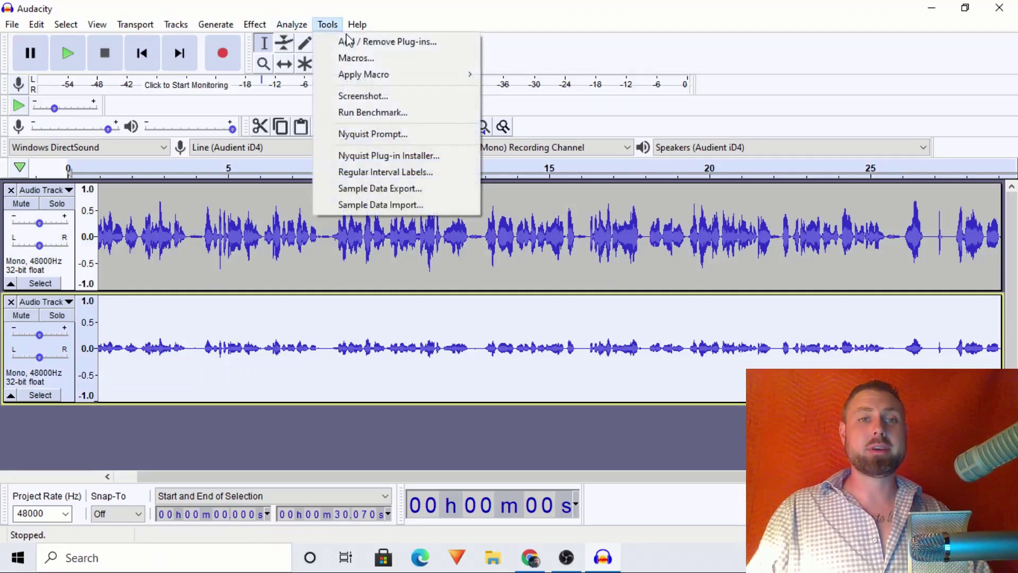
{"action": "left_click", "coordinate": [350, 59]}
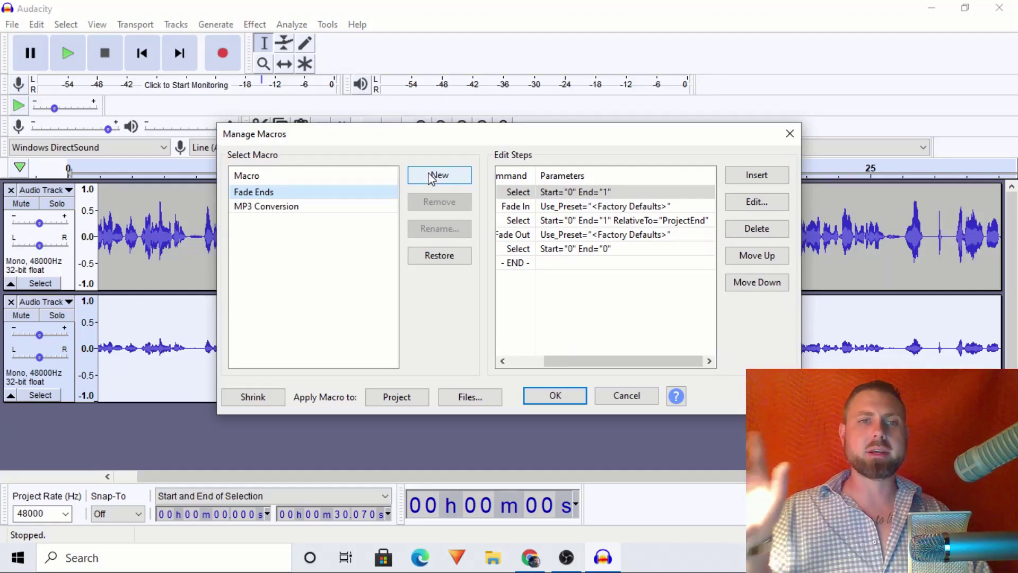
{"action": "left_click", "coordinate": [432, 177]}
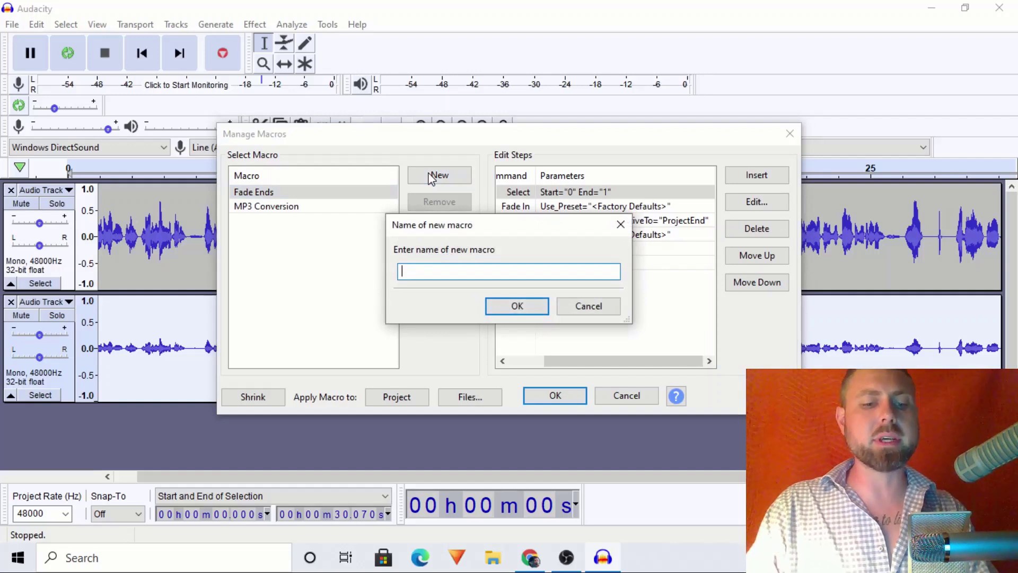
{"action": "type", "text": "For "}
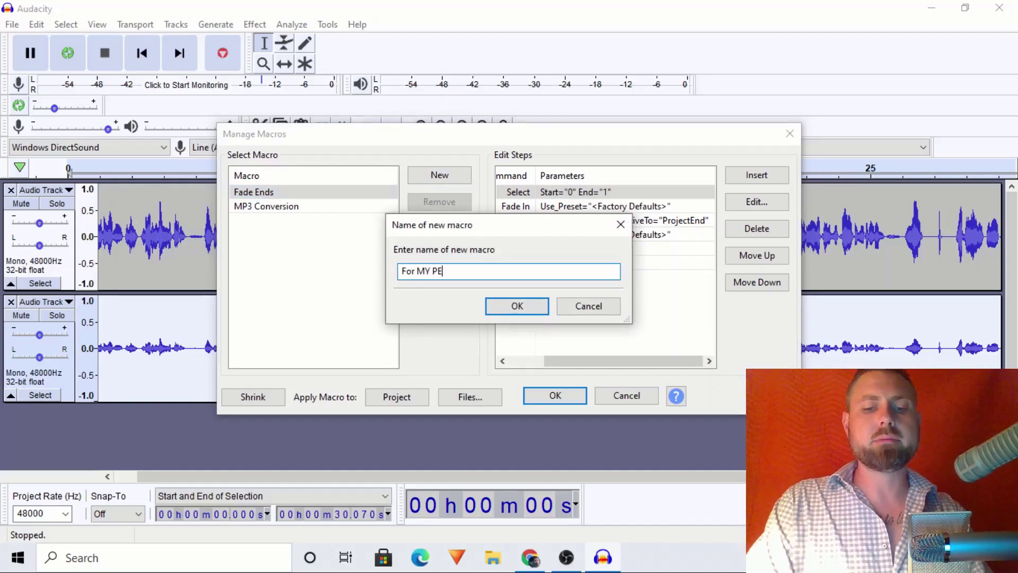
{"action": "type", "text": "MY PEOPLE"}
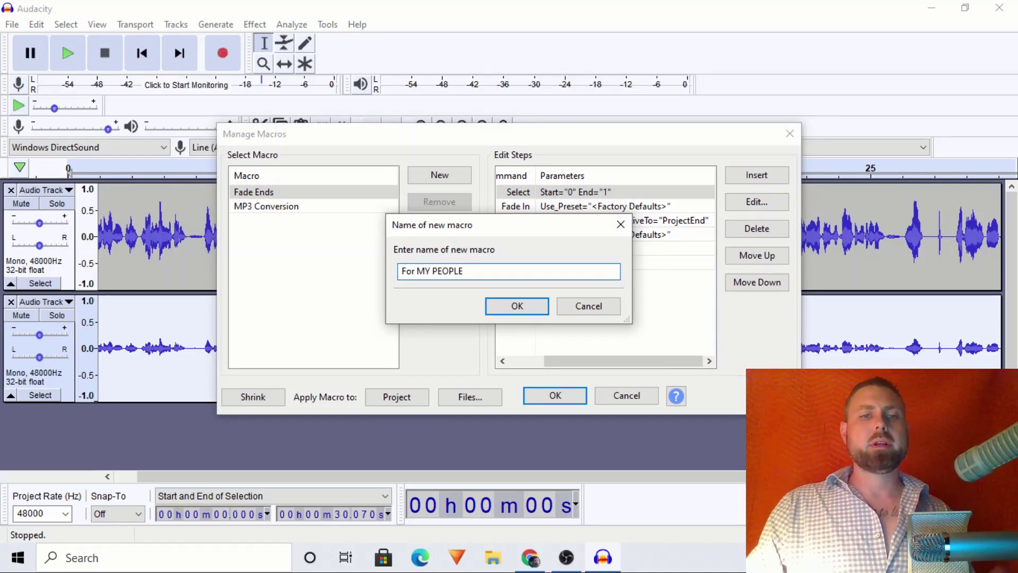
{"action": "key", "text": "Return"}
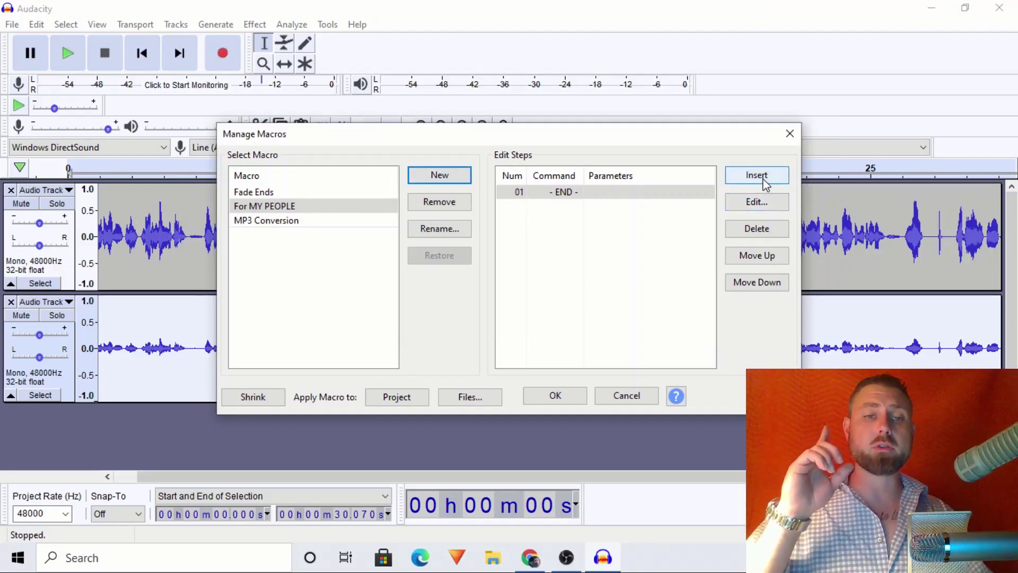
{"action": "left_click", "coordinate": [787, 136]}
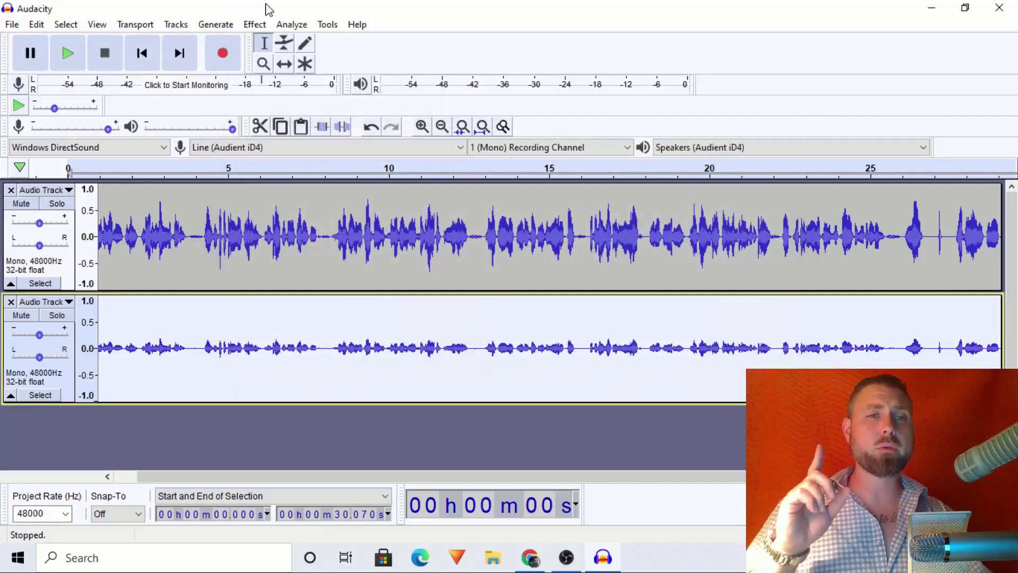
Step: Review the Filter Curve EQ, Compressor and Normalize settings, closing each without applying
{"action": "left_click", "coordinate": [254, 24]}
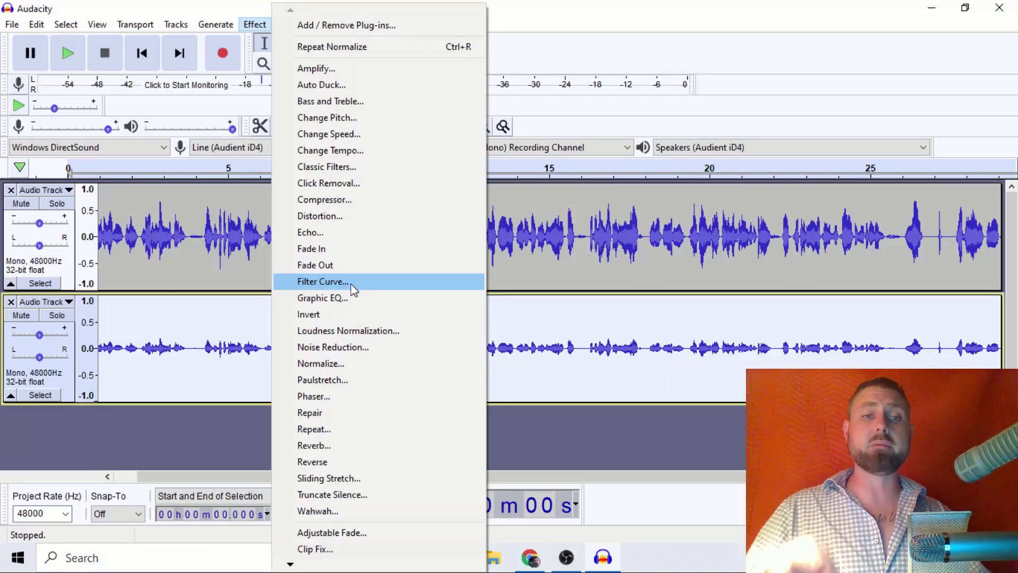
{"action": "left_click", "coordinate": [351, 283]}
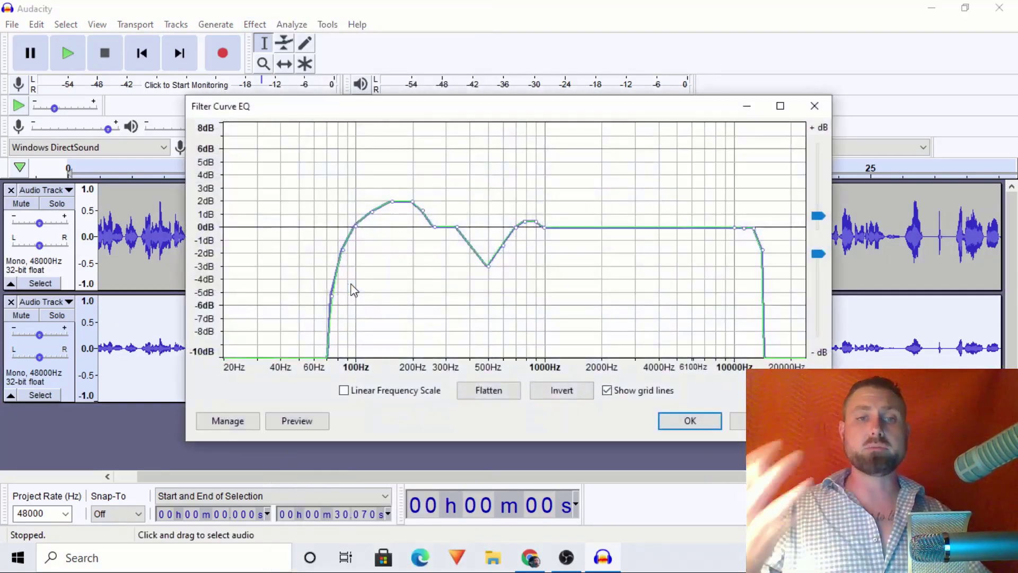
{"action": "left_click", "coordinate": [815, 106]}
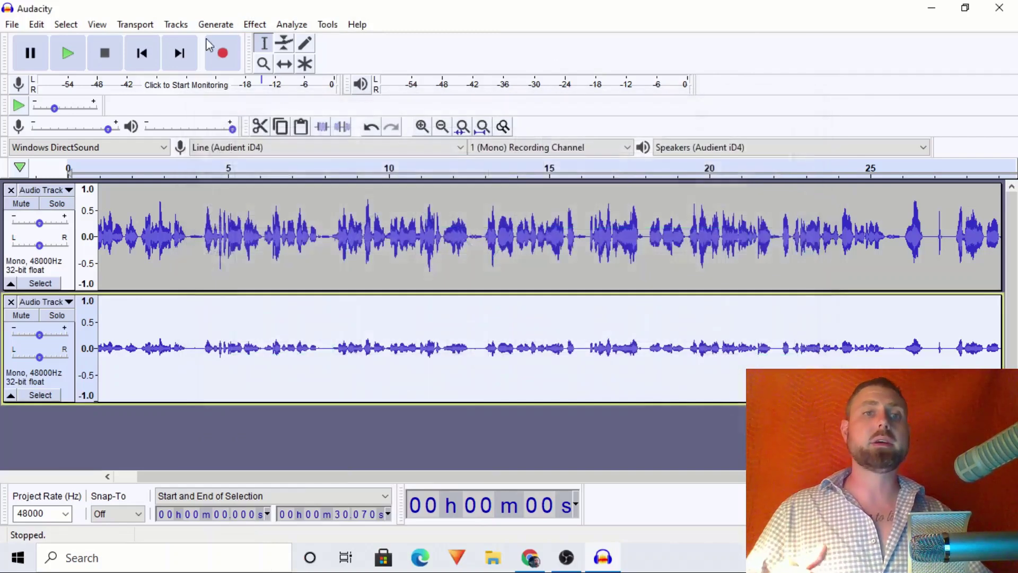
{"action": "left_click", "coordinate": [255, 24]}
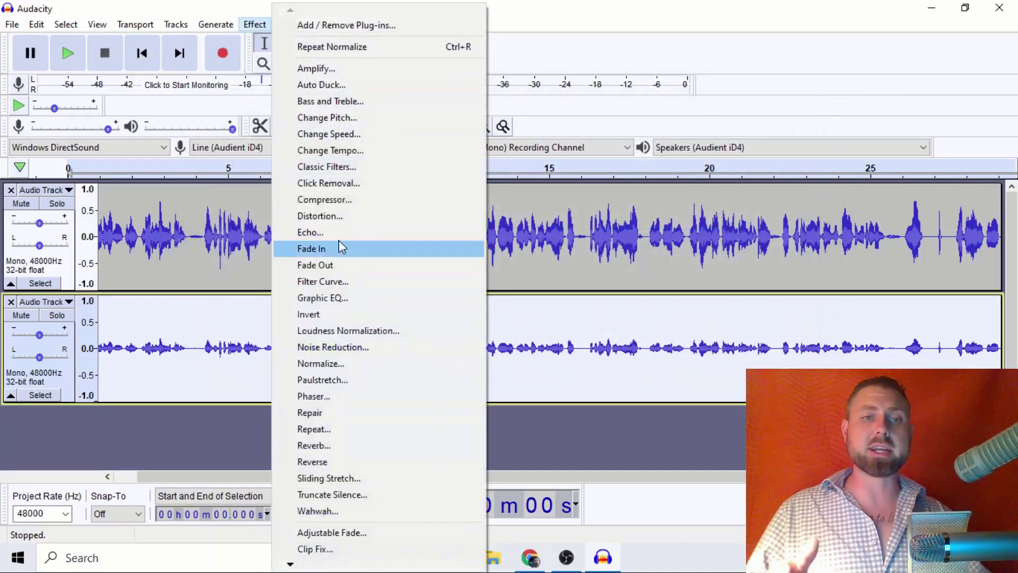
{"action": "left_click", "coordinate": [335, 200]}
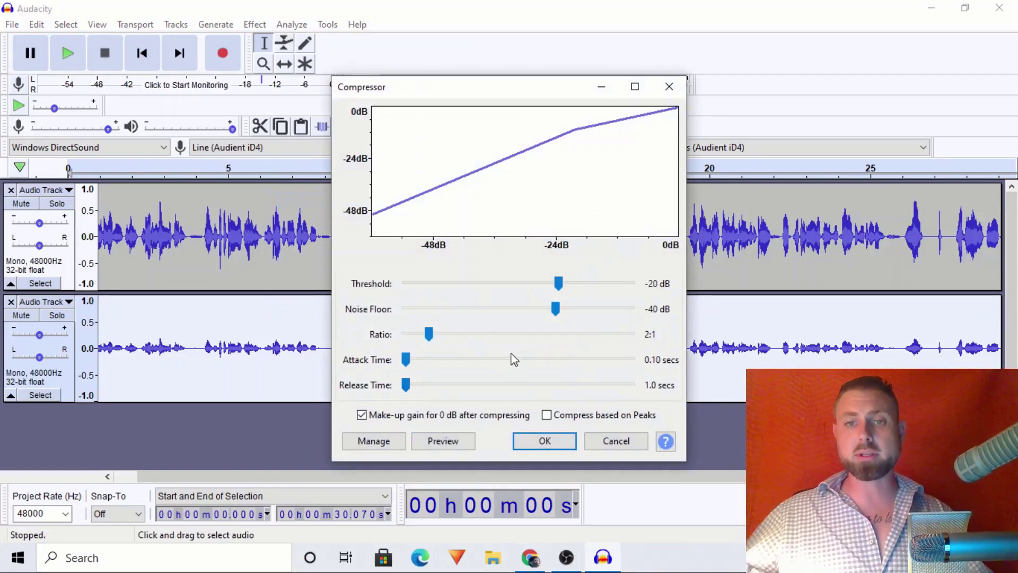
{"action": "left_click", "coordinate": [669, 87]}
{"action": "left_click", "coordinate": [254, 24]}
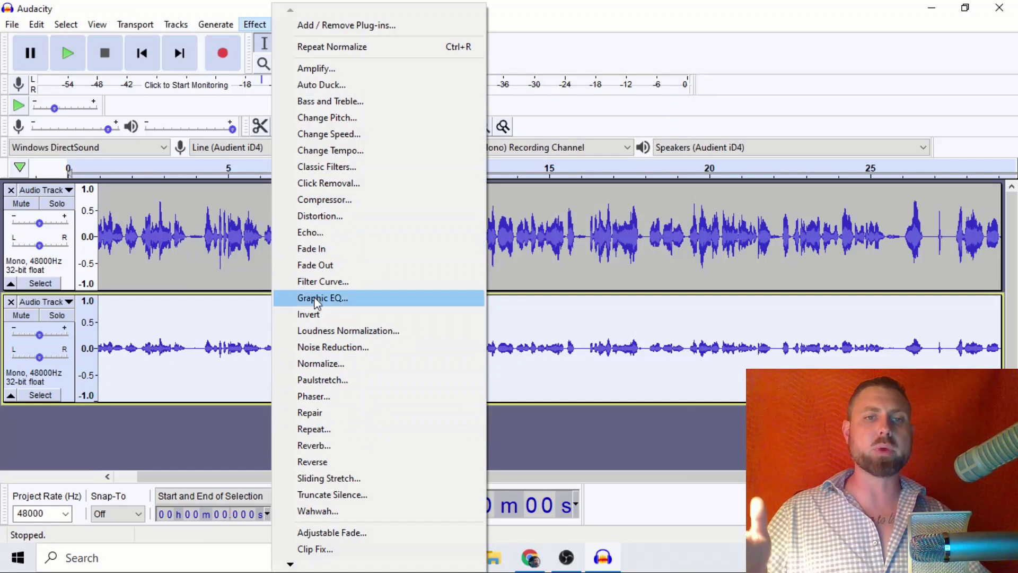
{"action": "left_click", "coordinate": [324, 364]}
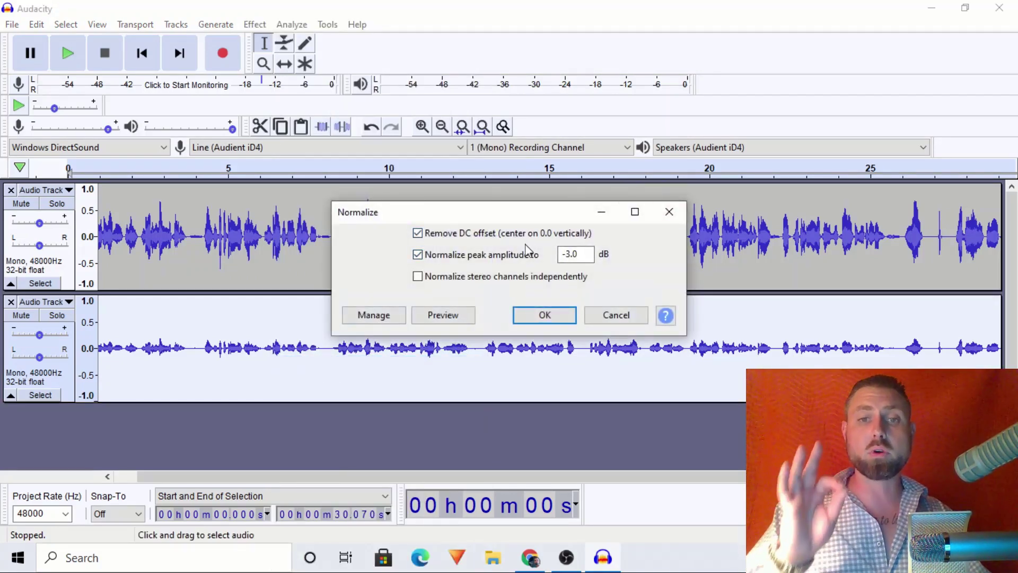
{"action": "left_click", "coordinate": [669, 211]}
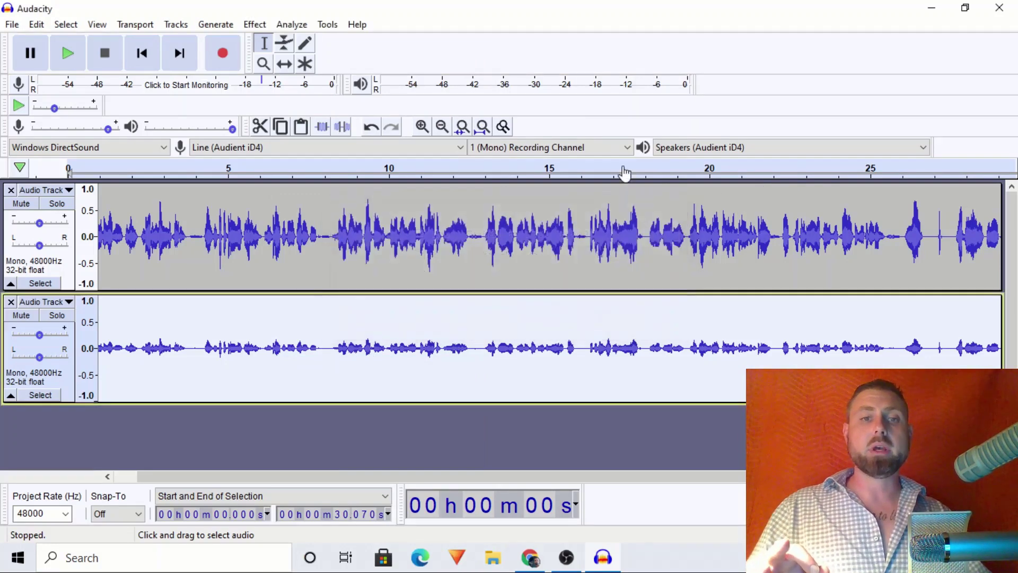
{"action": "left_click", "coordinate": [331, 28]}
Step: Delete the old 'For MY PEOPLE' macro and create a new macro named 'FOR MY PEOPLE'
{"action": "left_click", "coordinate": [357, 58]}
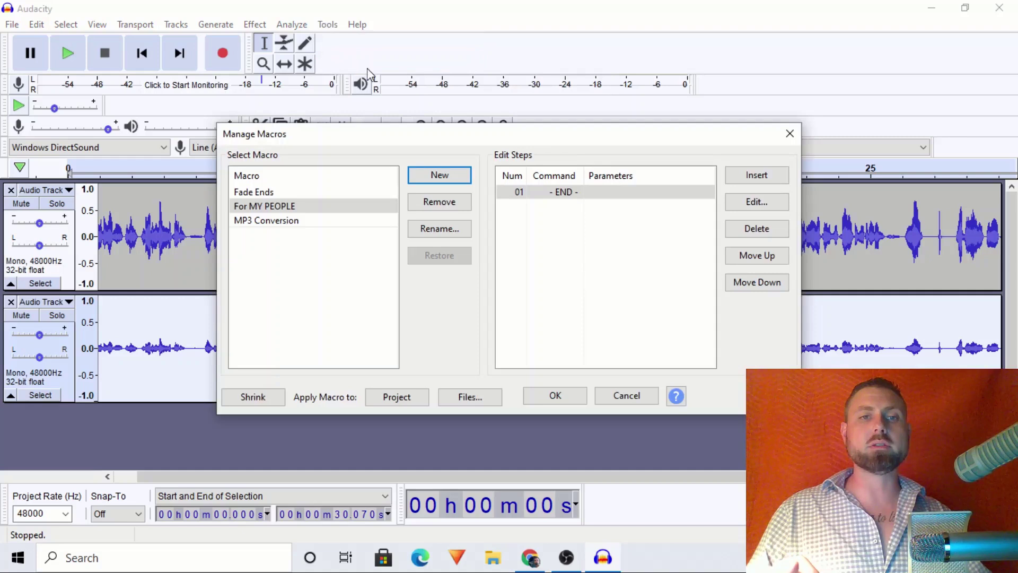
{"action": "left_click", "coordinate": [343, 211]}
{"action": "left_click", "coordinate": [433, 202]}
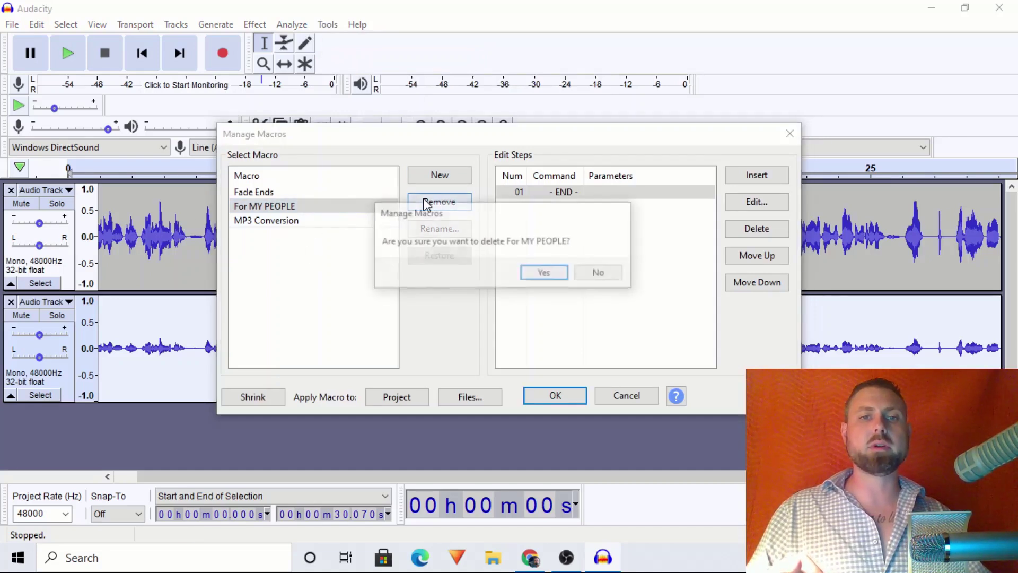
{"action": "left_click", "coordinate": [546, 273]}
{"action": "left_click", "coordinate": [433, 174]}
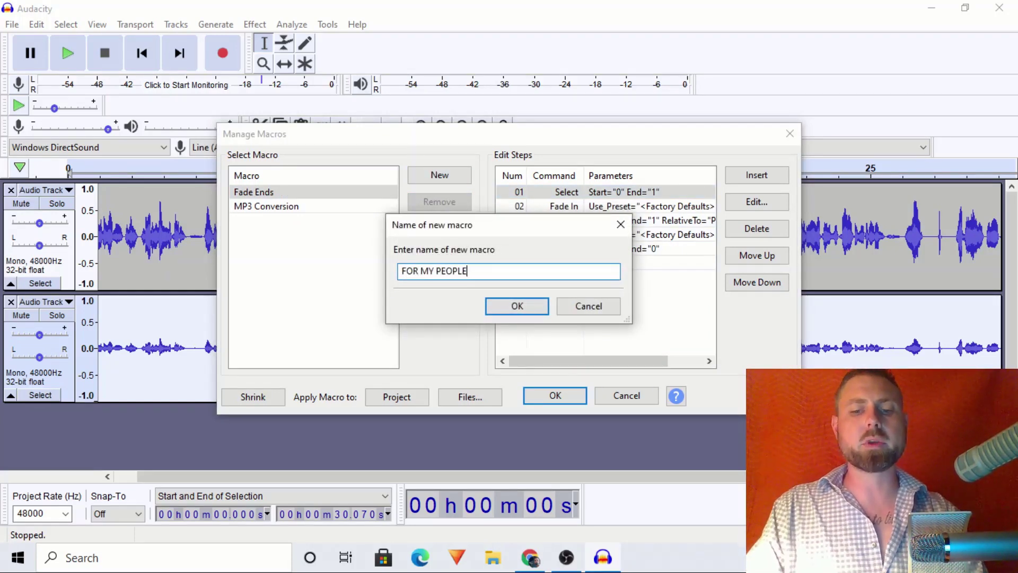
{"action": "key", "text": "Return"}
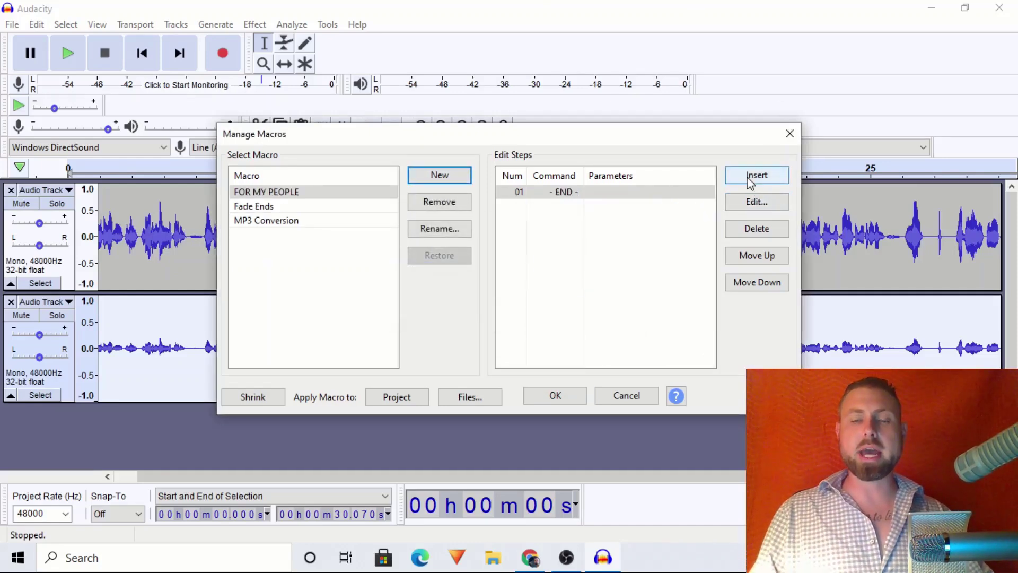
Step: Add Filter Curve and Compressor steps to the FOR MY PEOPLE macro
{"action": "left_click", "coordinate": [750, 180]}
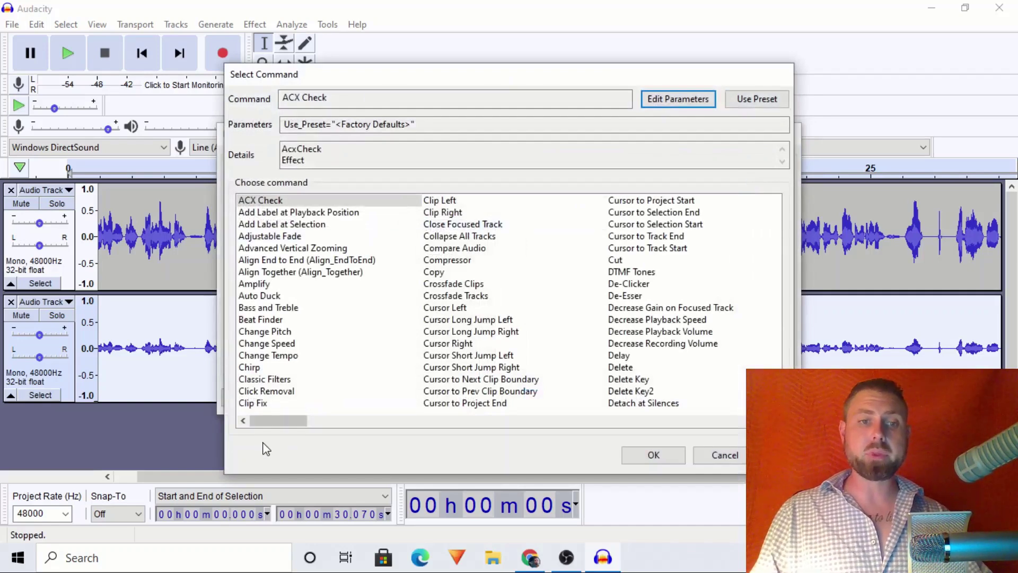
{"action": "left_click_drag", "start_coordinate": [276, 426], "coordinate": [334, 433]}
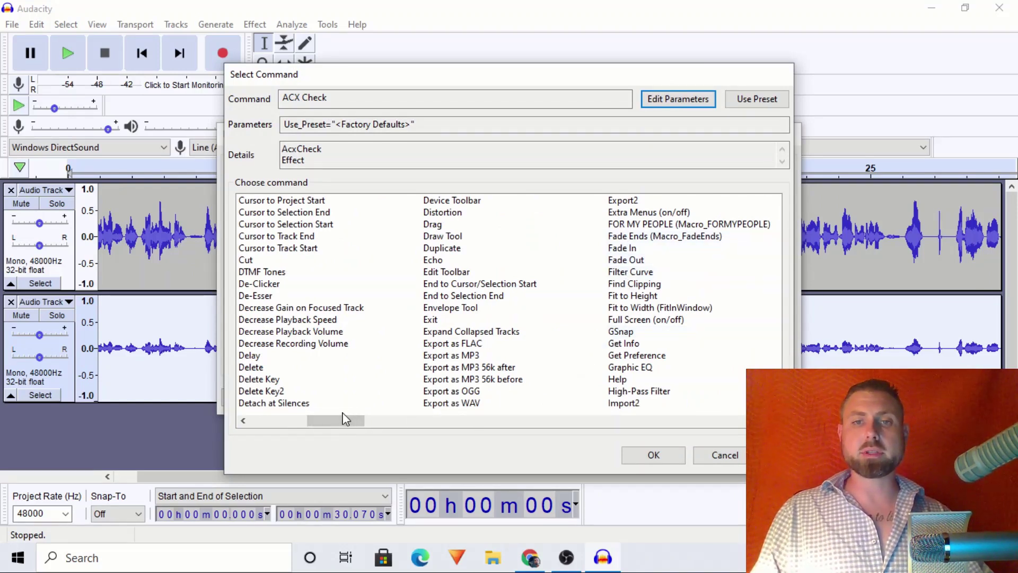
{"action": "left_click", "coordinate": [630, 272]}
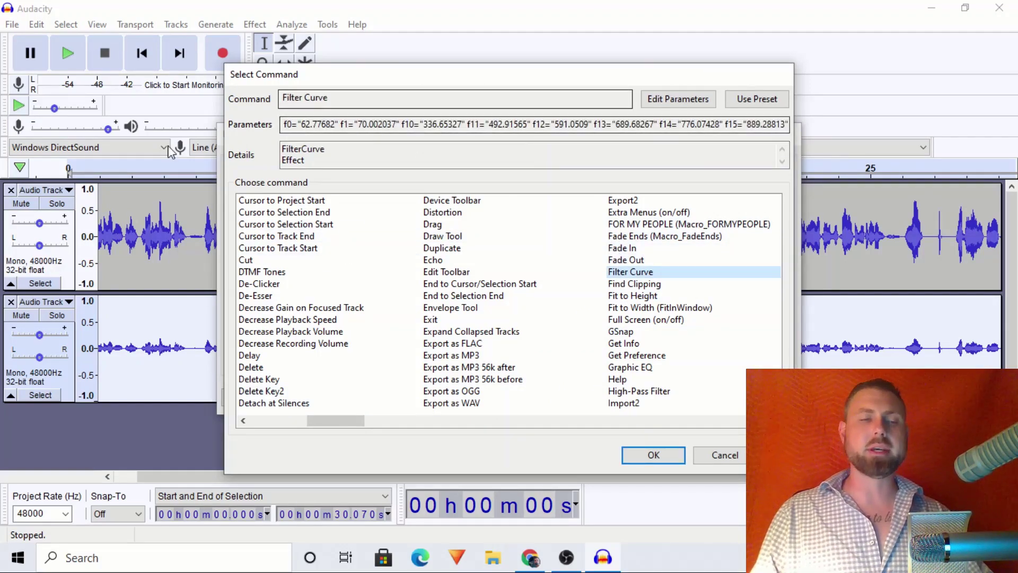
{"action": "left_click", "coordinate": [646, 456]}
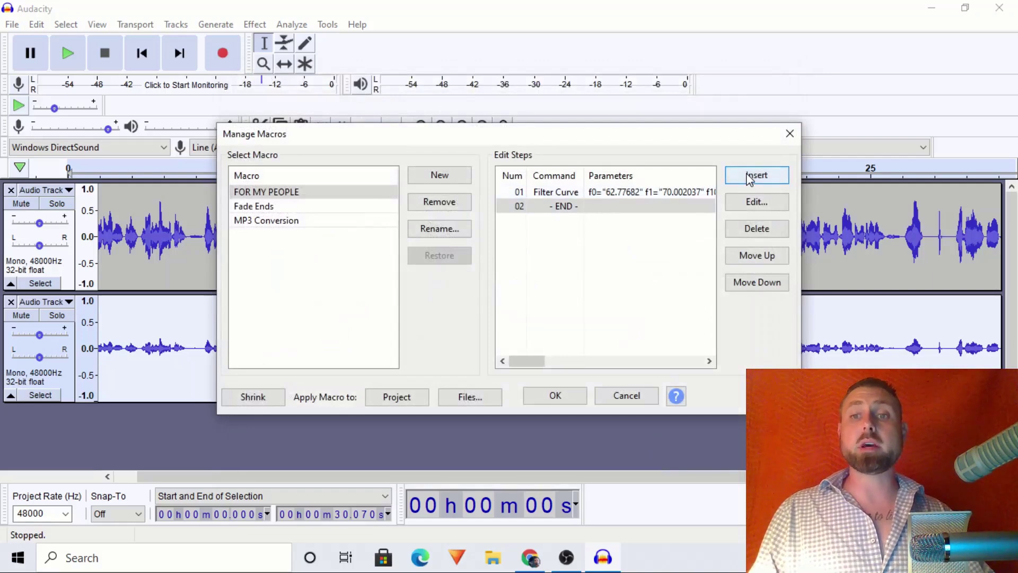
{"action": "left_click", "coordinate": [730, 177]}
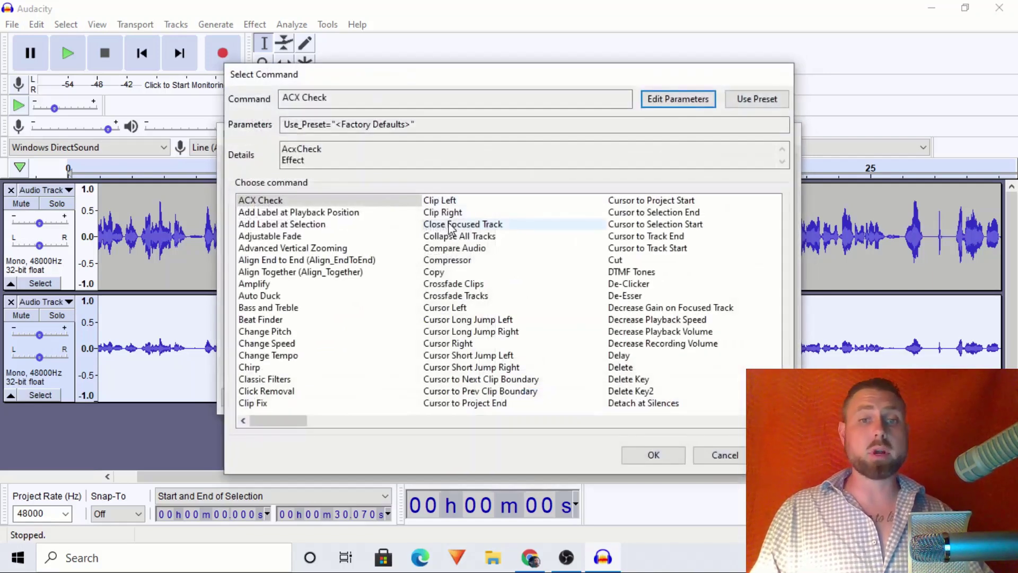
{"action": "left_click", "coordinate": [448, 262]}
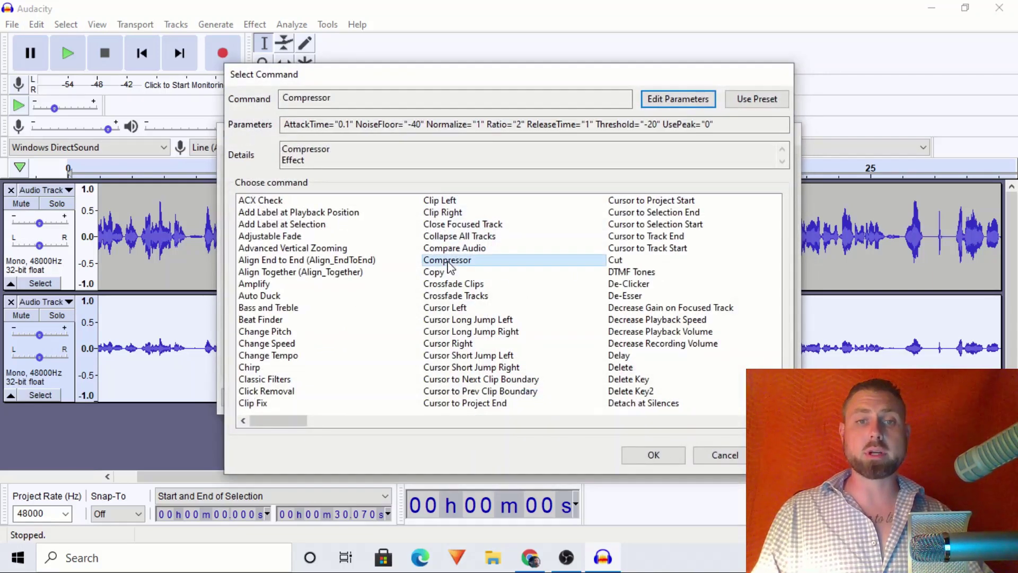
{"action": "left_click", "coordinate": [656, 457]}
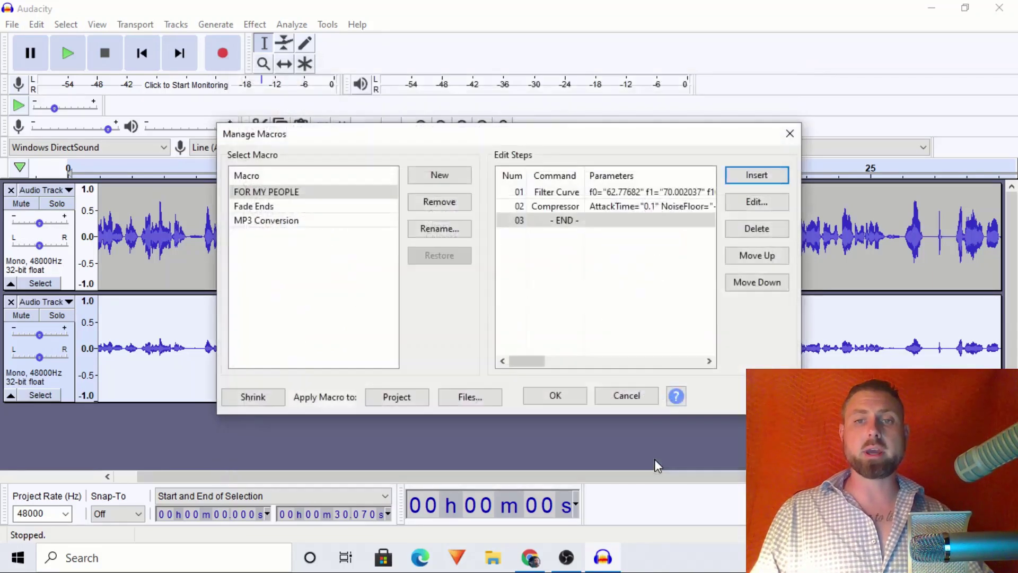
Step: Add a Normalize step as the third command and save the macro
{"action": "left_click", "coordinate": [756, 178]}
{"action": "left_click_drag", "start_coordinate": [285, 418], "coordinate": [462, 434]}
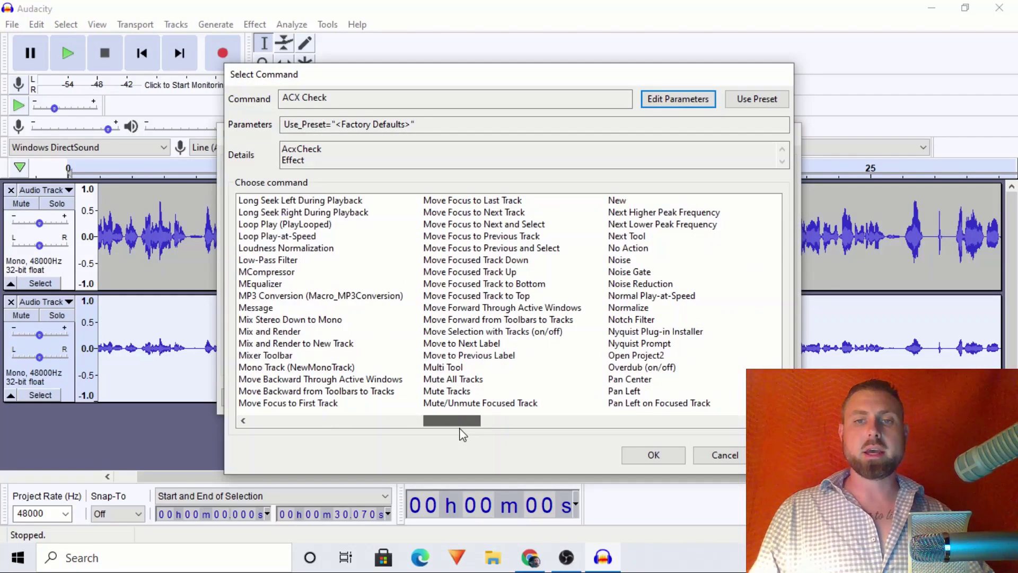
{"action": "left_click", "coordinate": [622, 308]}
{"action": "left_click", "coordinate": [631, 331]}
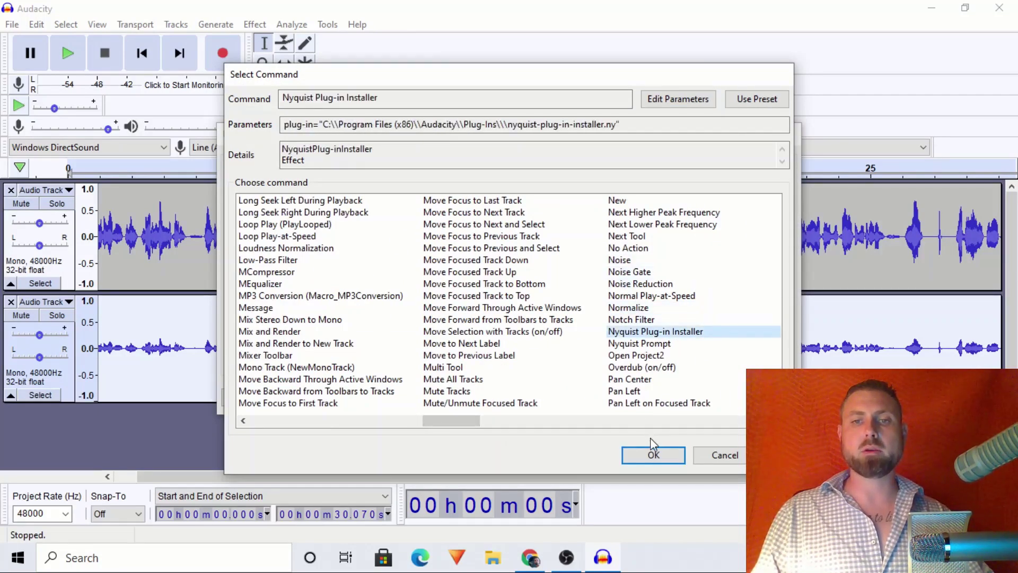
{"action": "left_click", "coordinate": [631, 309]}
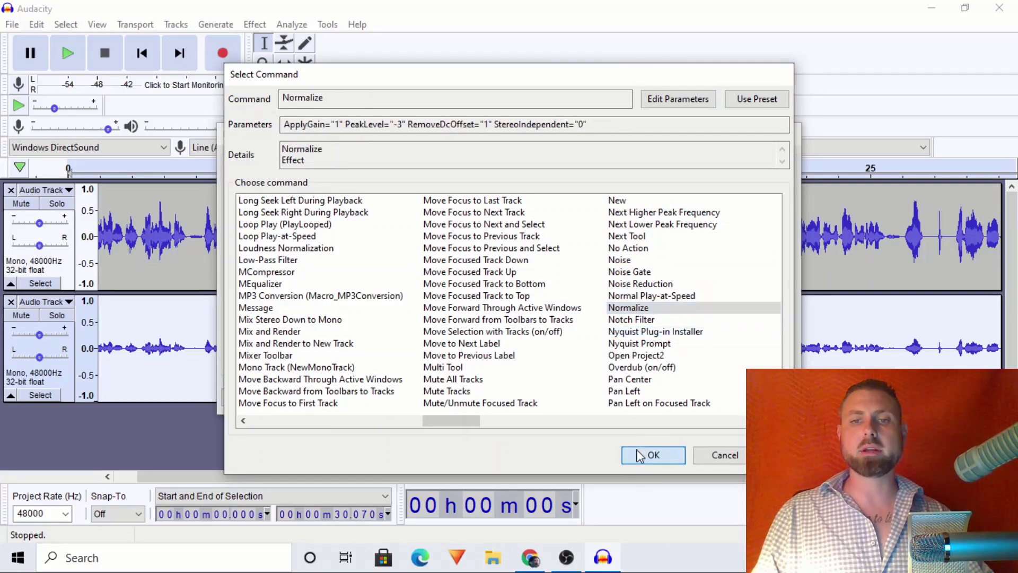
{"action": "left_click", "coordinate": [636, 455]}
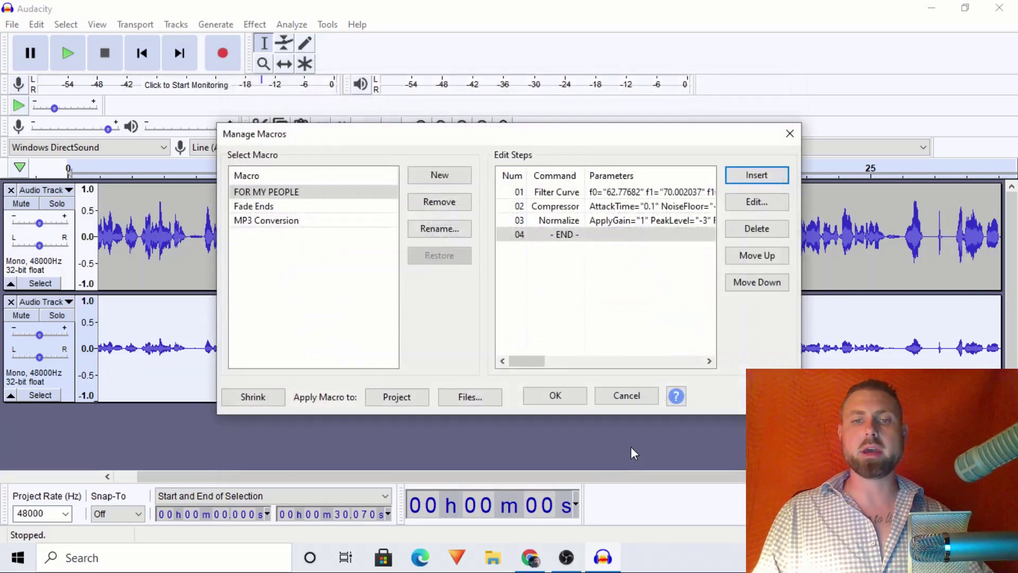
{"action": "left_click", "coordinate": [555, 396]}
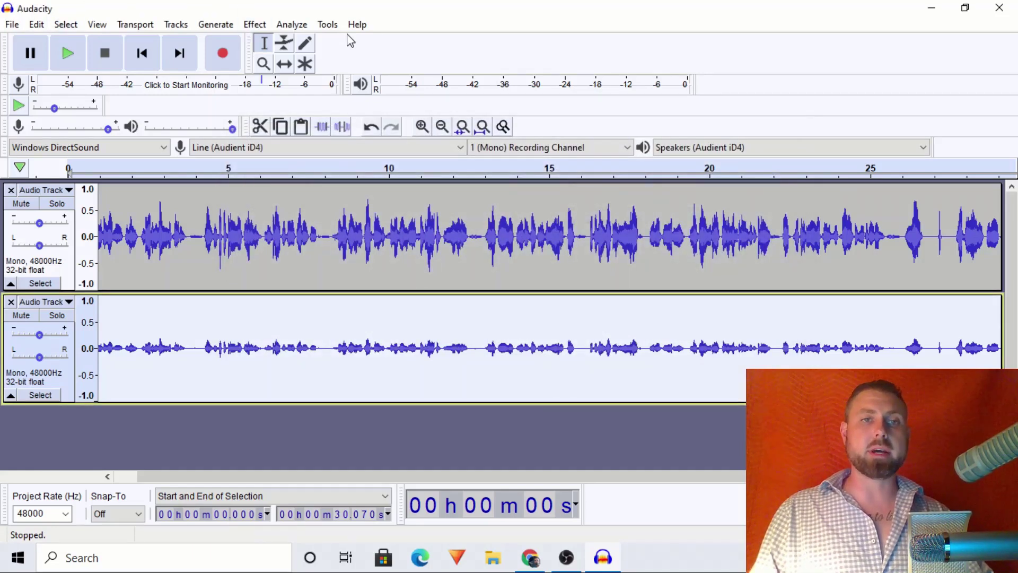
Step: Run the FOR MY PEOPLE macro, undo it, and delete the first audio track
{"action": "left_click", "coordinate": [326, 25]}
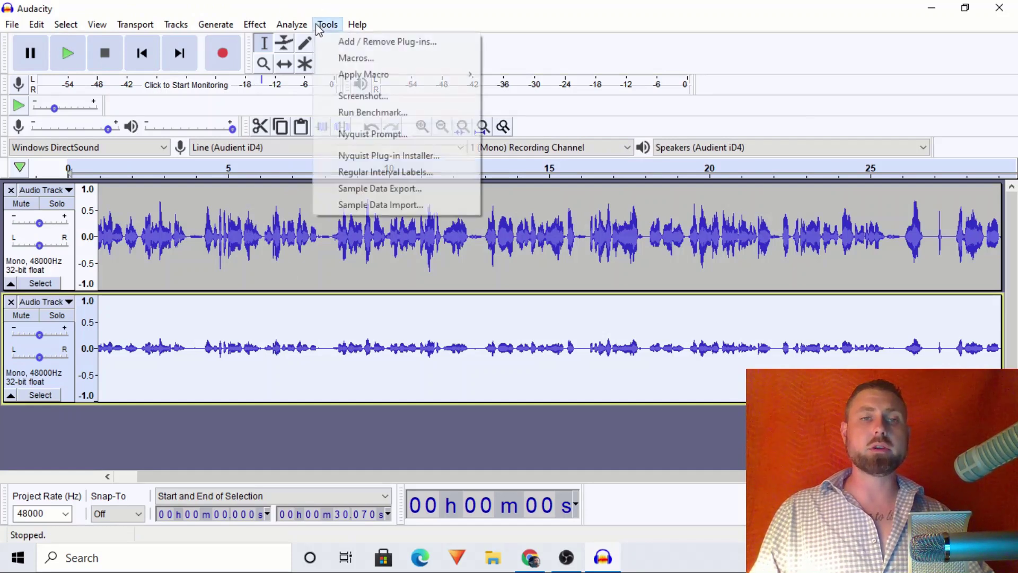
{"action": "mouse_move", "coordinate": [348, 84]}
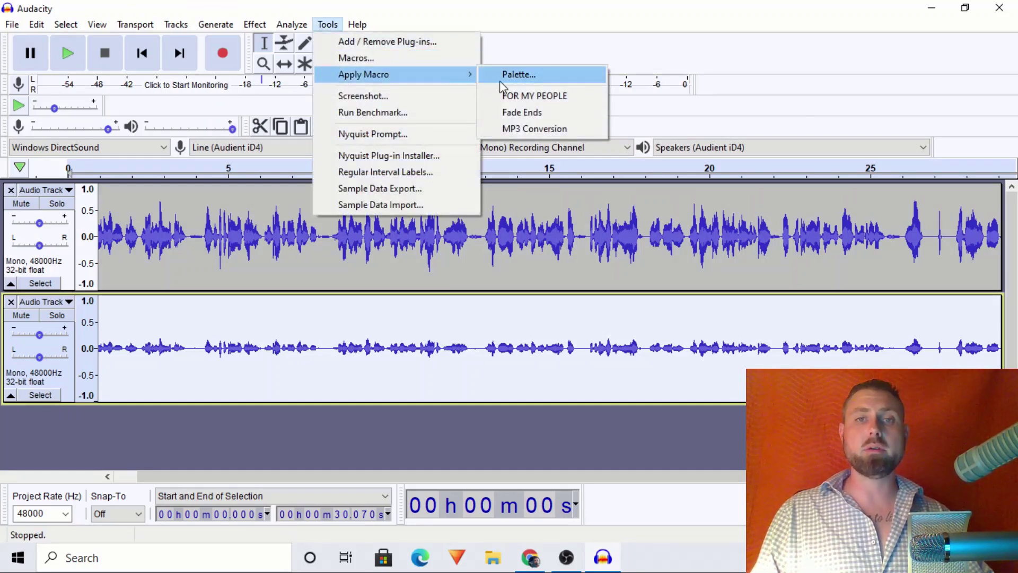
{"action": "left_click", "coordinate": [522, 97]}
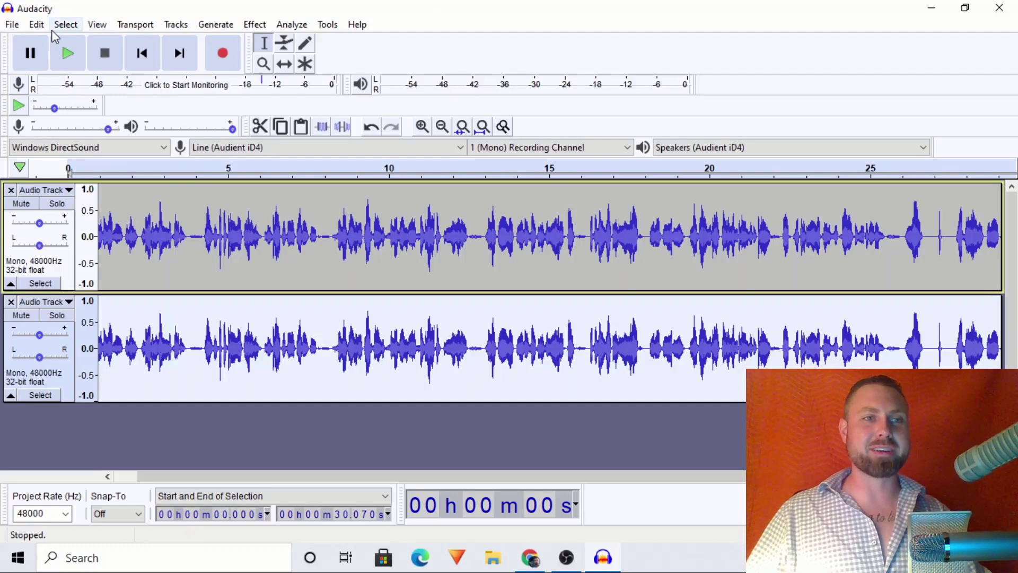
{"action": "left_click", "coordinate": [38, 27]}
{"action": "left_click", "coordinate": [43, 42]}
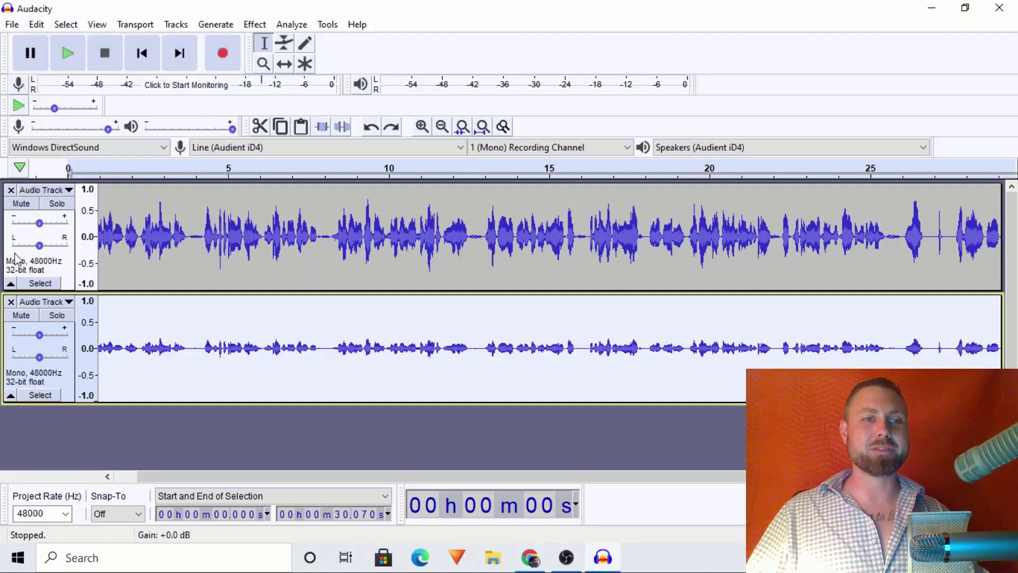
{"action": "left_click", "coordinate": [11, 191]}
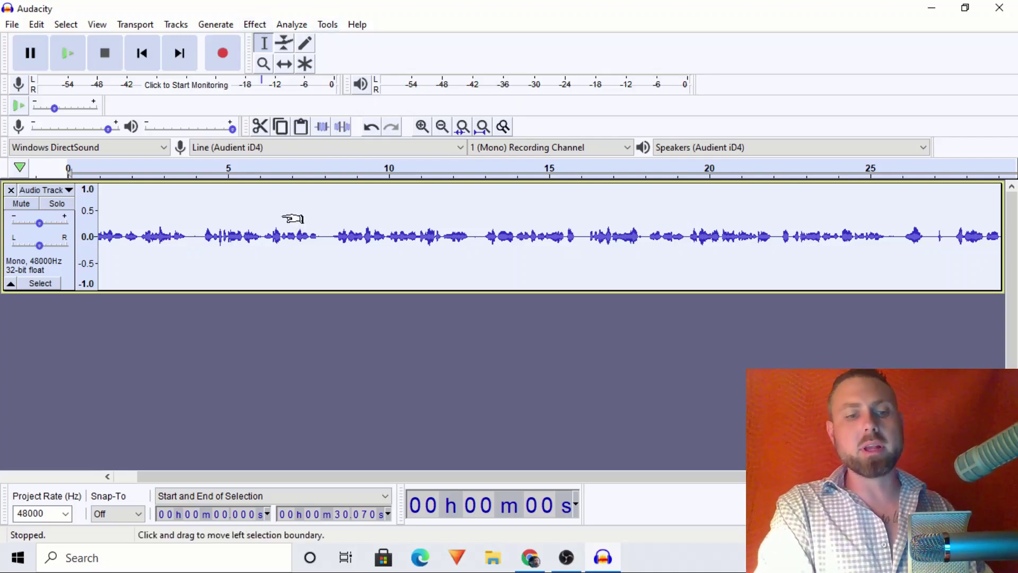
Step: Duplicate the remaining track and apply Loudness Normalization to the upper copy
{"action": "key", "text": "ctrl+d"}
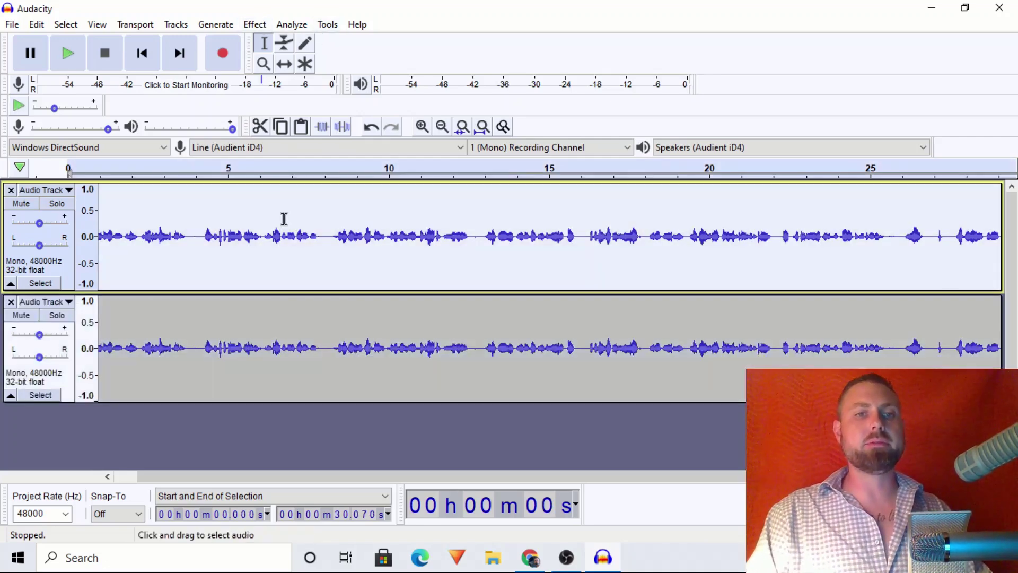
{"action": "left_click", "coordinate": [255, 24]}
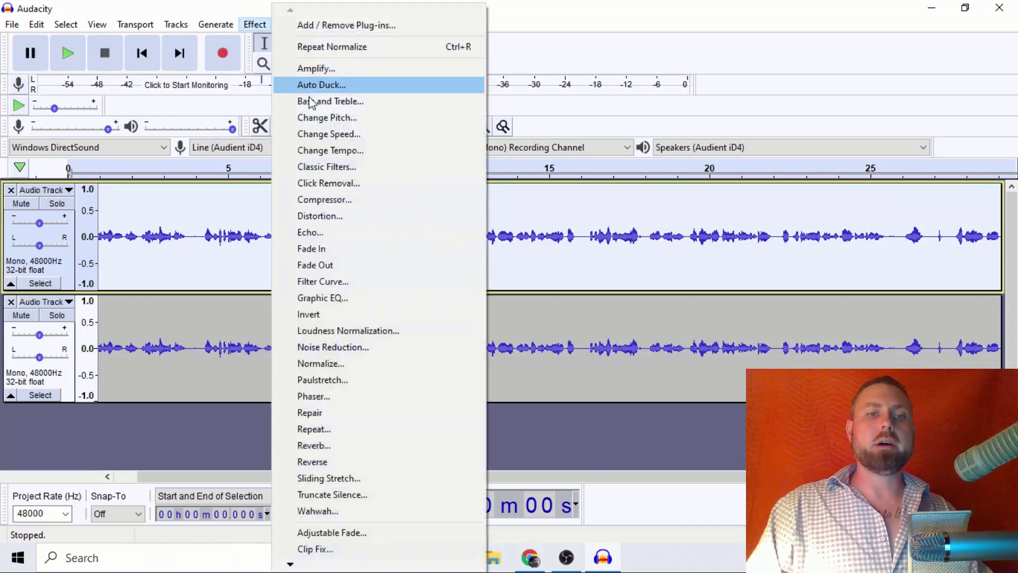
{"action": "left_click", "coordinate": [325, 331]}
{"action": "key", "text": "Return"}
Step: Browse the Effect menu without applying anything, then select the quiet lower track
{"action": "left_click", "coordinate": [255, 25]}
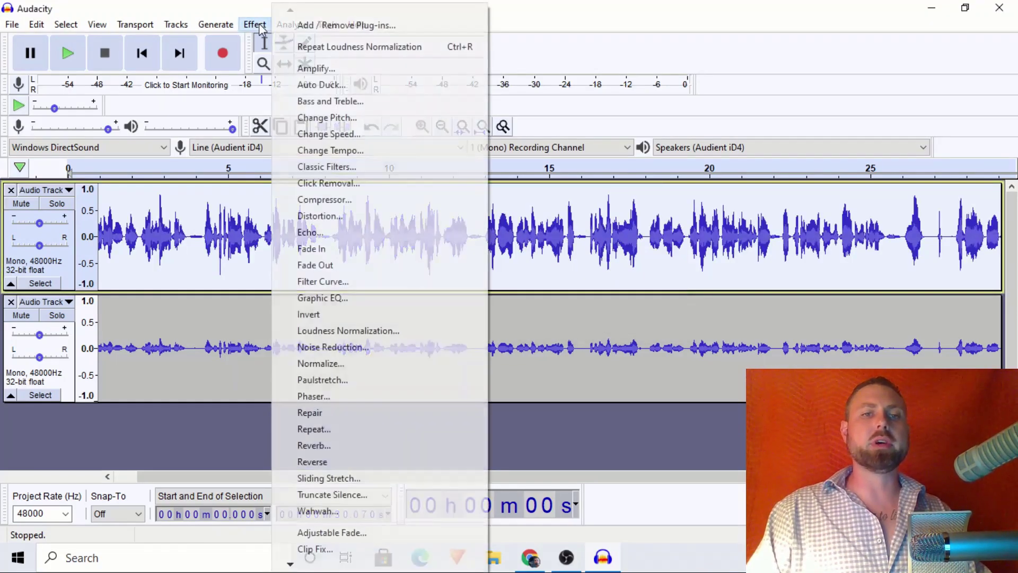
{"action": "left_click", "coordinate": [331, 279]}
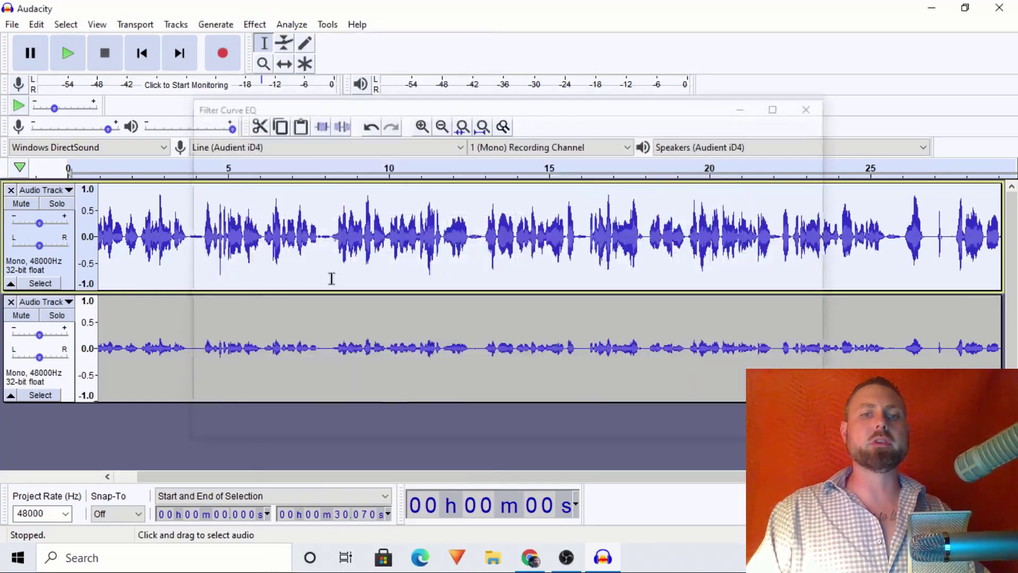
{"action": "left_click", "coordinate": [255, 24]}
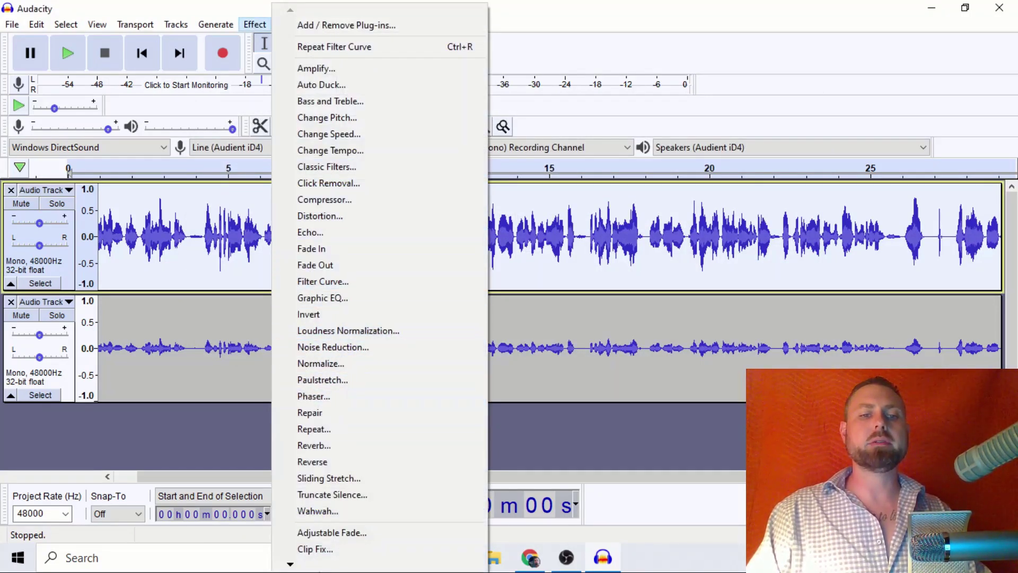
{"action": "scroll", "coordinate": [327, 527], "scroll_direction": "down", "scroll_amount": 3}
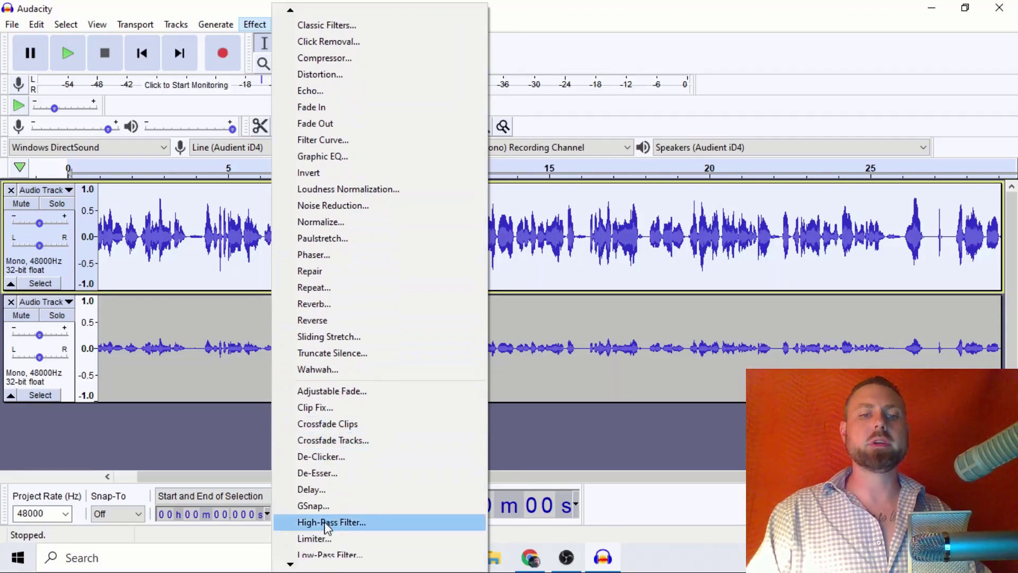
{"action": "key", "text": "Escape"}
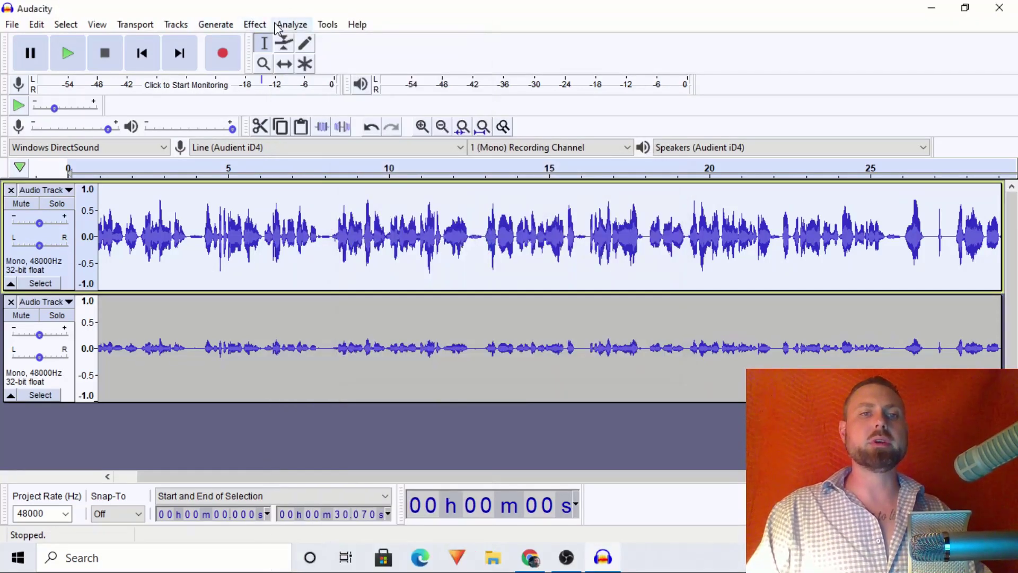
{"action": "left_click", "coordinate": [255, 25]}
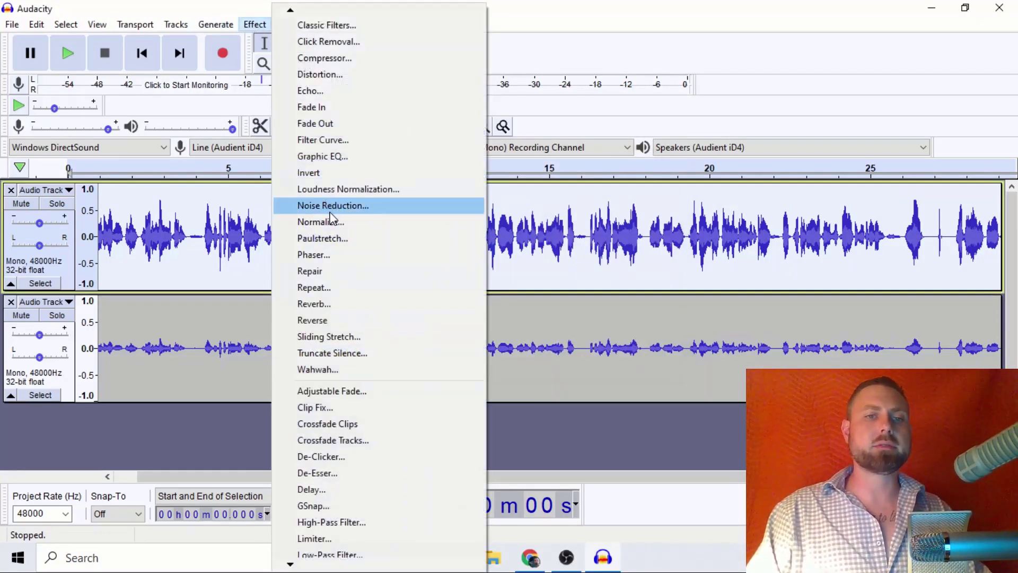
{"action": "scroll", "coordinate": [307, 562], "scroll_direction": "down", "scroll_amount": 3}
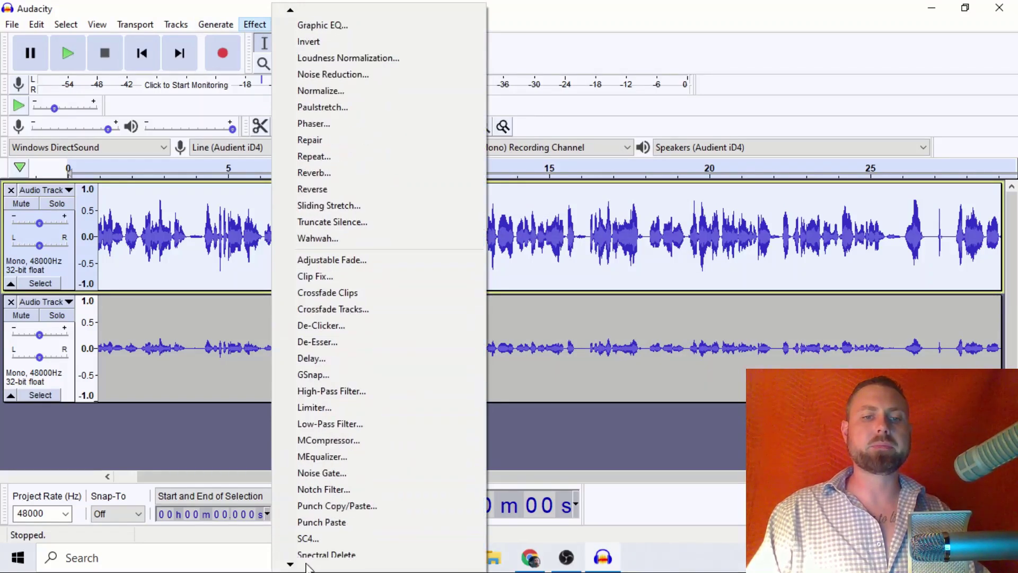
{"action": "scroll", "coordinate": [307, 562], "scroll_direction": "down", "scroll_amount": 3}
{"action": "key", "text": "Escape"}
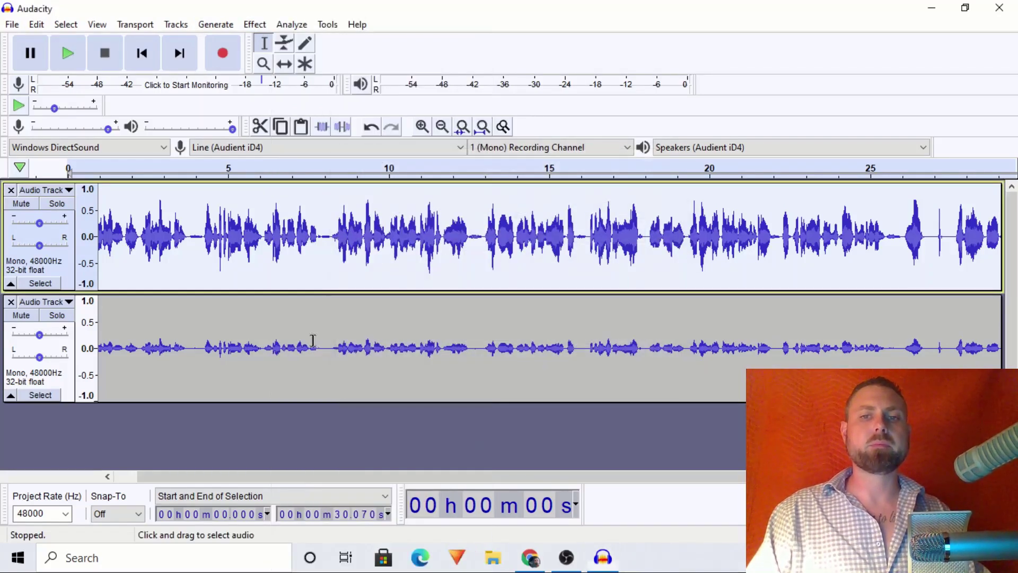
{"action": "left_click", "coordinate": [315, 319]}
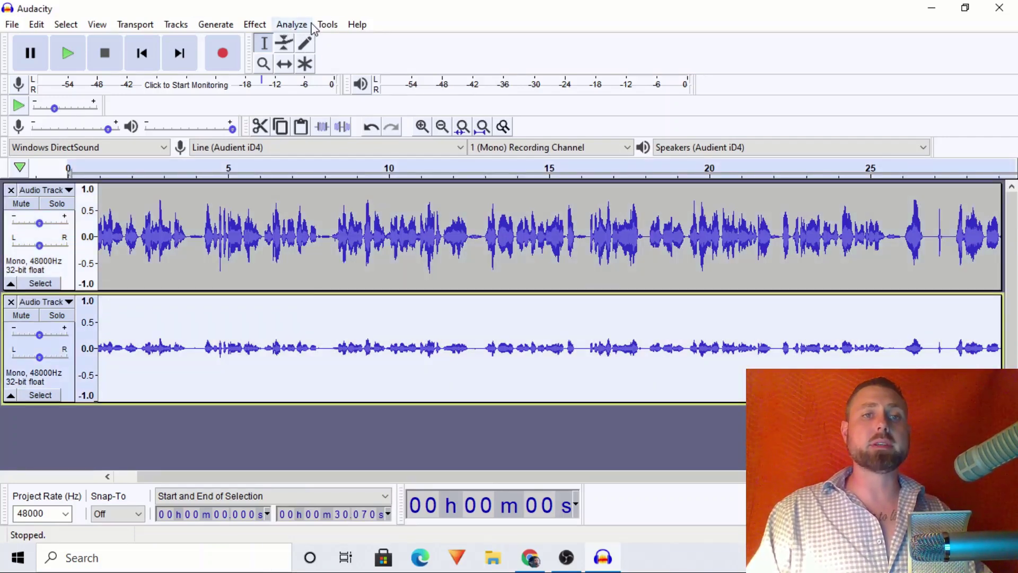
Step: In the Macros manager, create a new empty macro named 'FOR MY PEOPLE 2'
{"action": "left_click", "coordinate": [327, 24]}
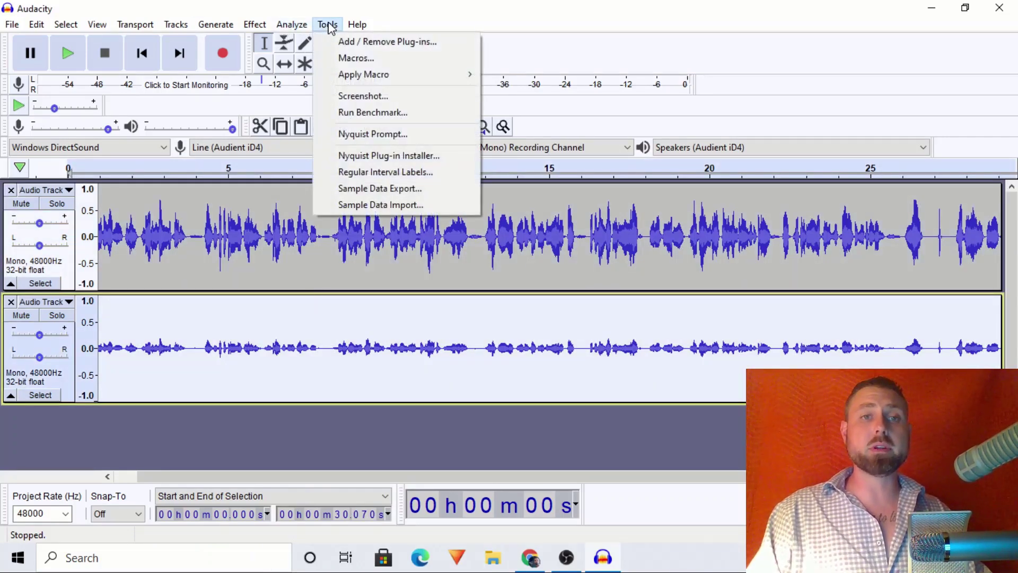
{"action": "left_click", "coordinate": [354, 58]}
{"action": "left_click", "coordinate": [424, 181]}
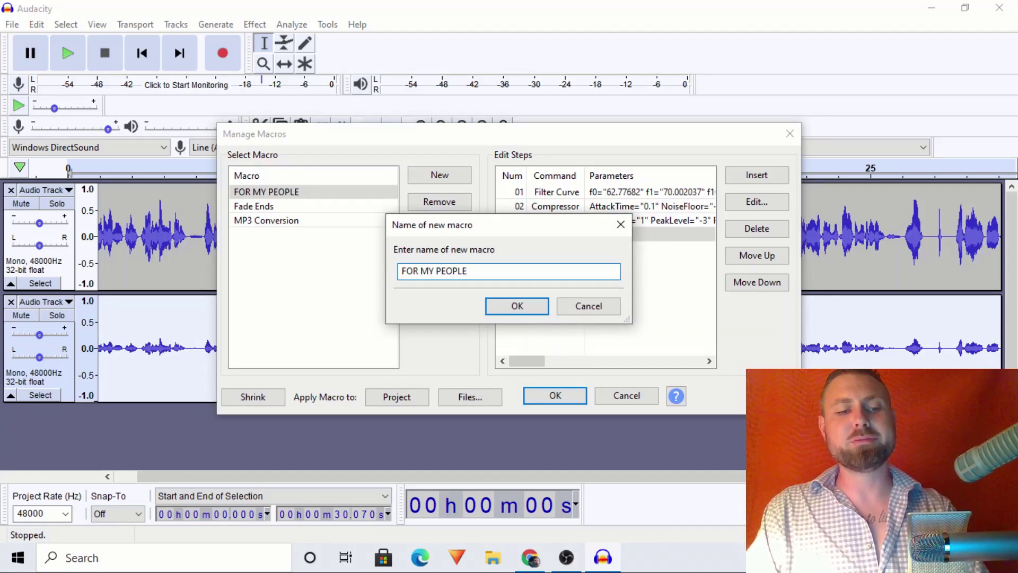
{"action": "key", "text": "Return"}
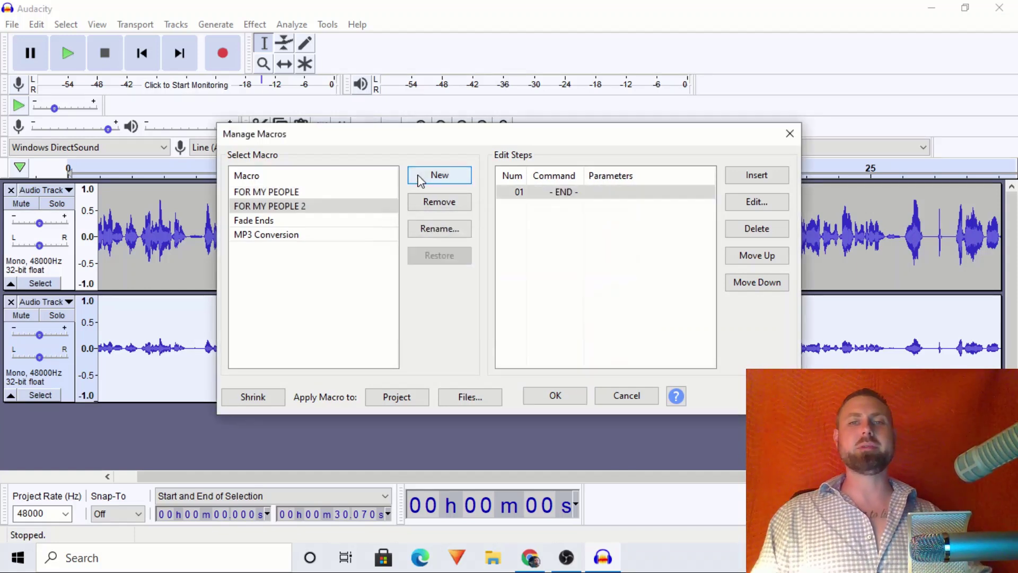
Step: Add Loudness Normalization and Filter Curve as steps 01 and 02 of FOR MY PEOPLE 2
{"action": "left_click", "coordinate": [751, 176]}
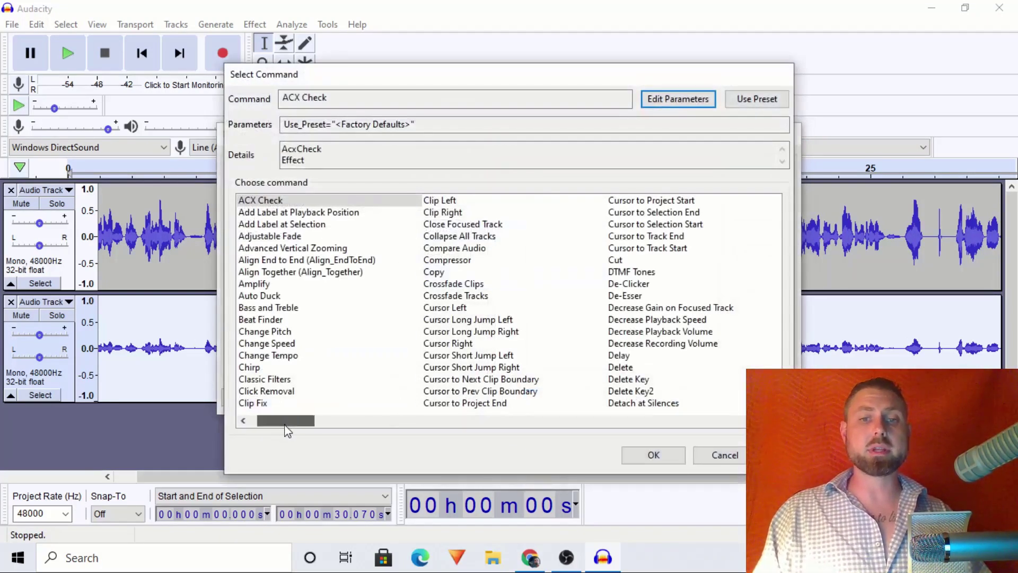
{"action": "left_click_drag", "start_coordinate": [281, 425], "coordinate": [379, 437]}
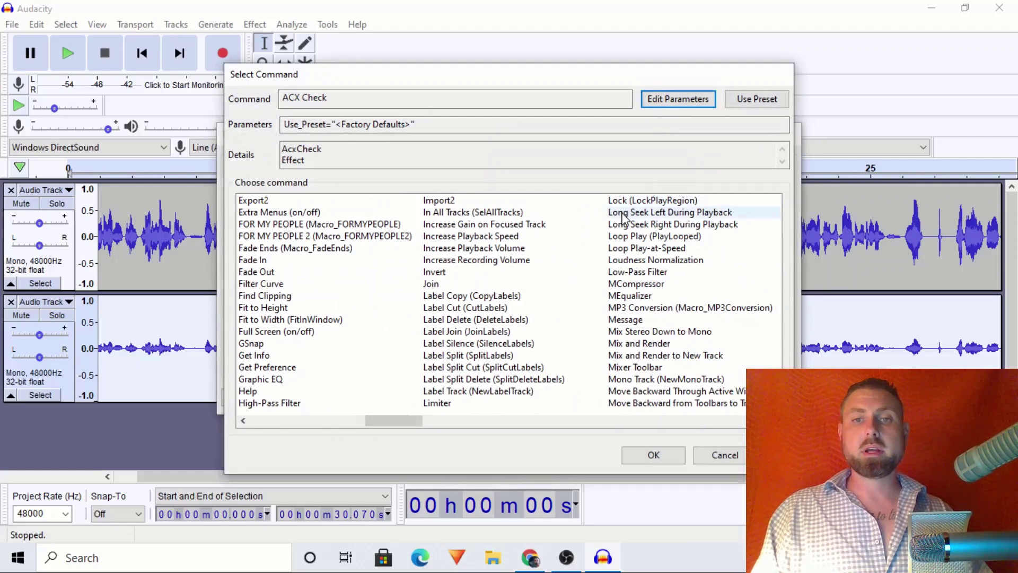
{"action": "left_click", "coordinate": [633, 259]}
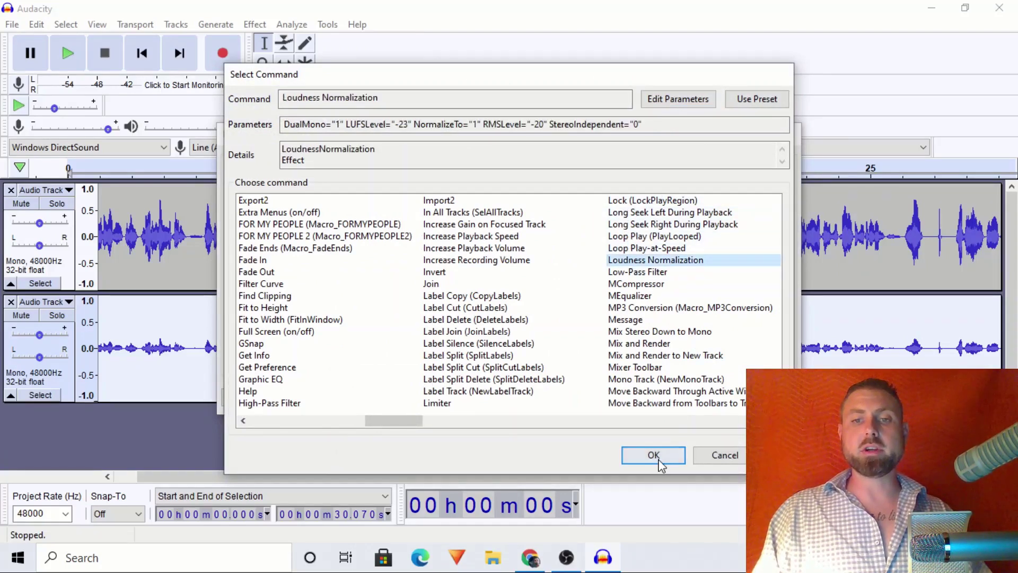
{"action": "left_click", "coordinate": [653, 455]}
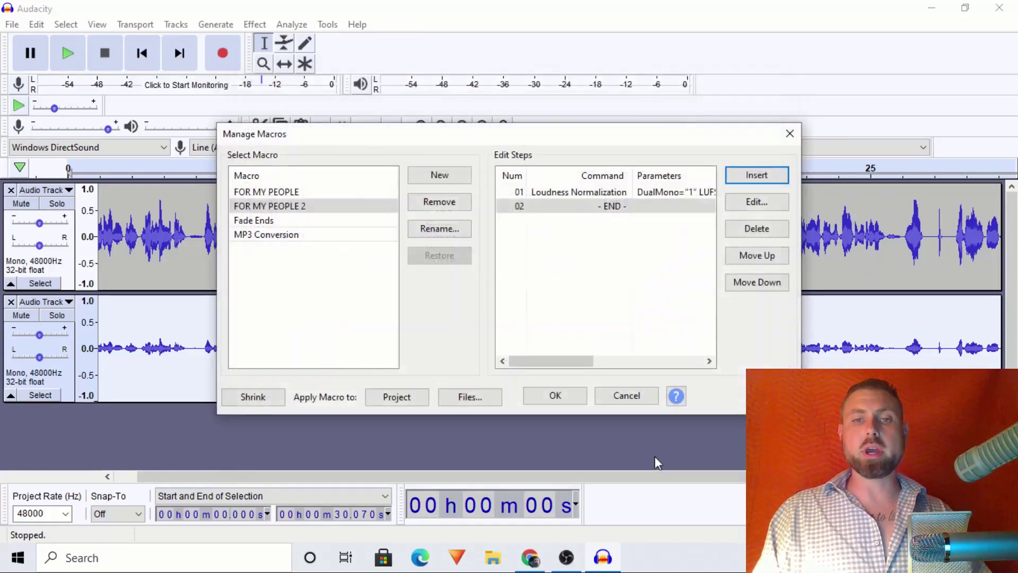
{"action": "left_click", "coordinate": [744, 179]}
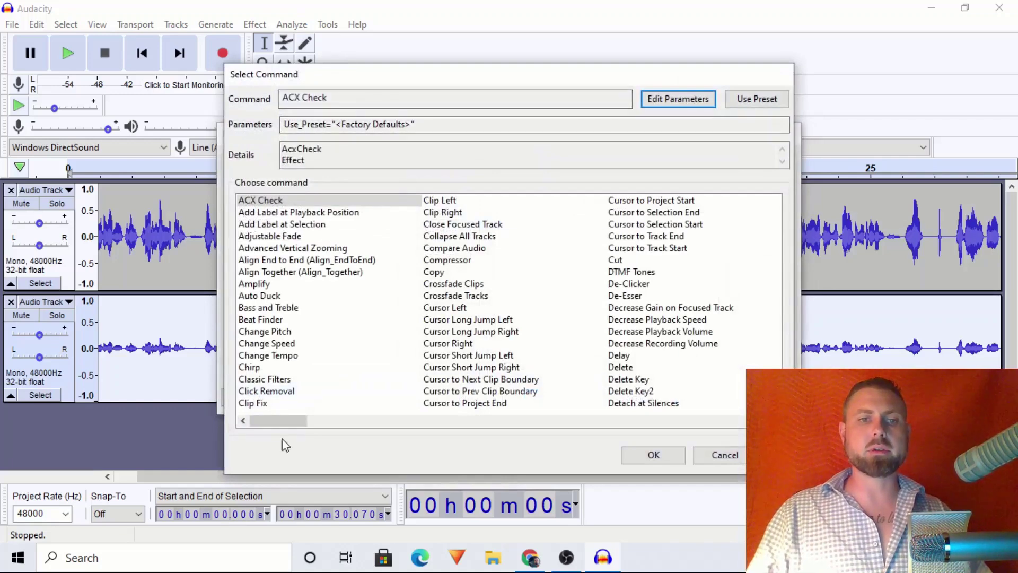
{"action": "left_click_drag", "start_coordinate": [288, 425], "coordinate": [408, 430]}
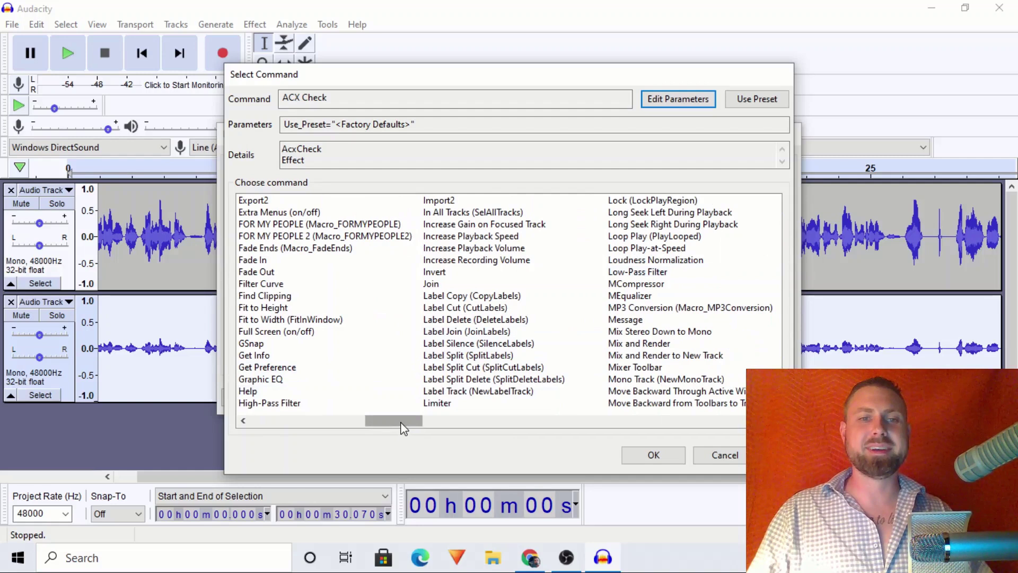
{"action": "left_click_drag", "start_coordinate": [403, 429], "coordinate": [401, 428]}
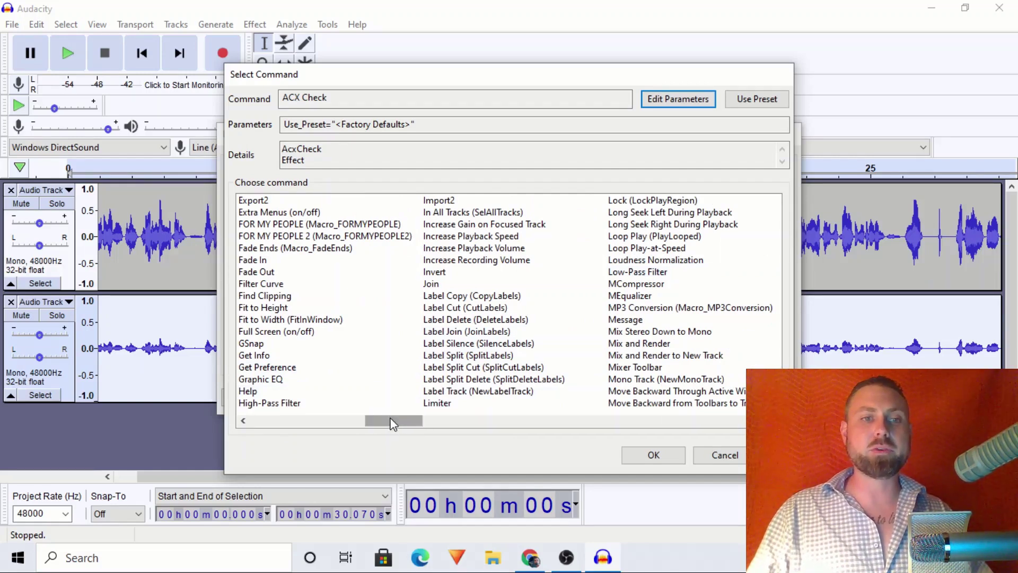
{"action": "left_click", "coordinate": [261, 284]}
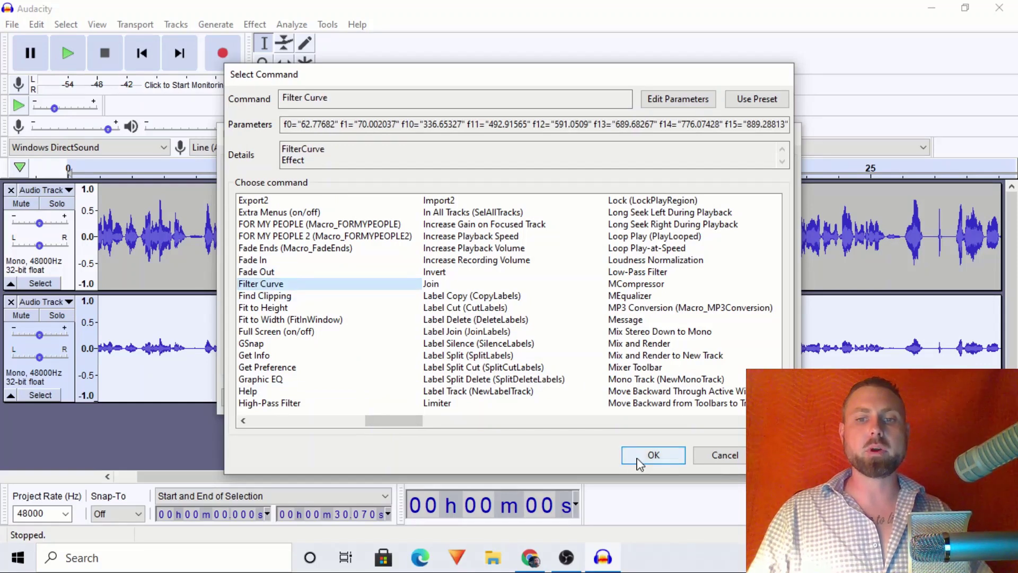
{"action": "left_click", "coordinate": [654, 454]}
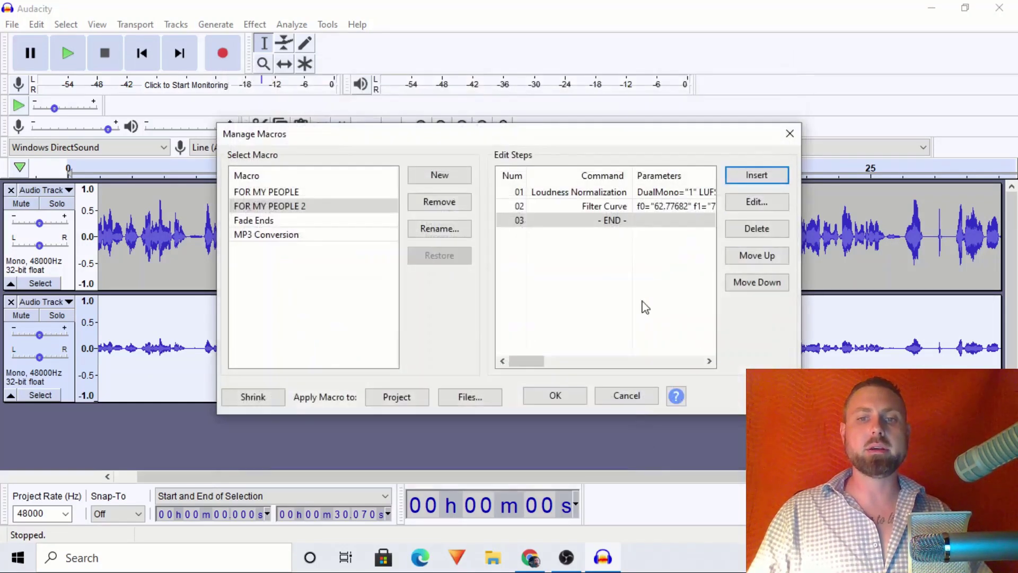
Step: Add Limiter and Noise Gate as steps 03 and 04, then save and close the macro manager
{"action": "left_click", "coordinate": [745, 180]}
{"action": "left_click_drag", "start_coordinate": [293, 424], "coordinate": [381, 437]}
{"action": "left_click", "coordinate": [631, 403]}
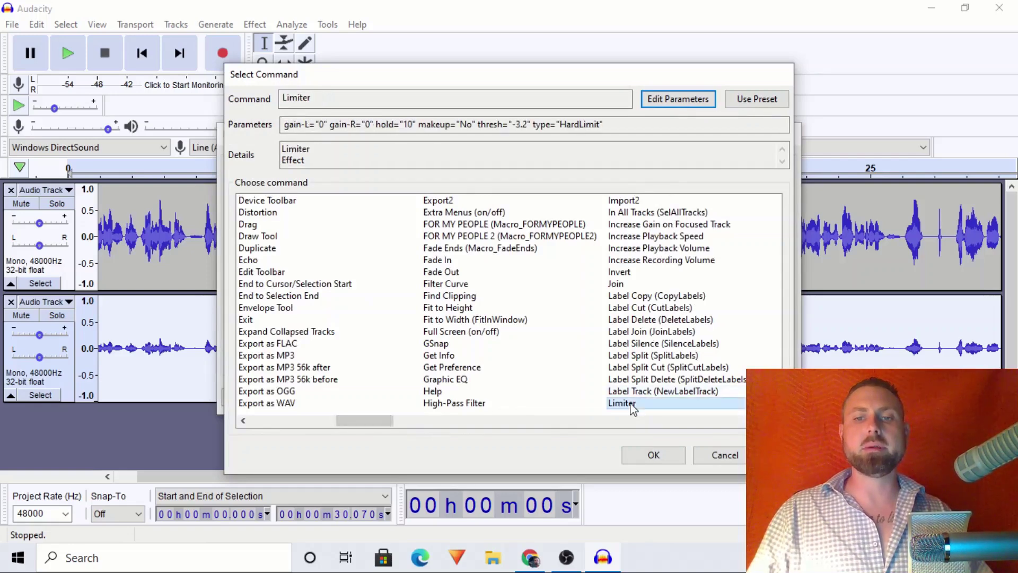
{"action": "left_click", "coordinate": [652, 456]}
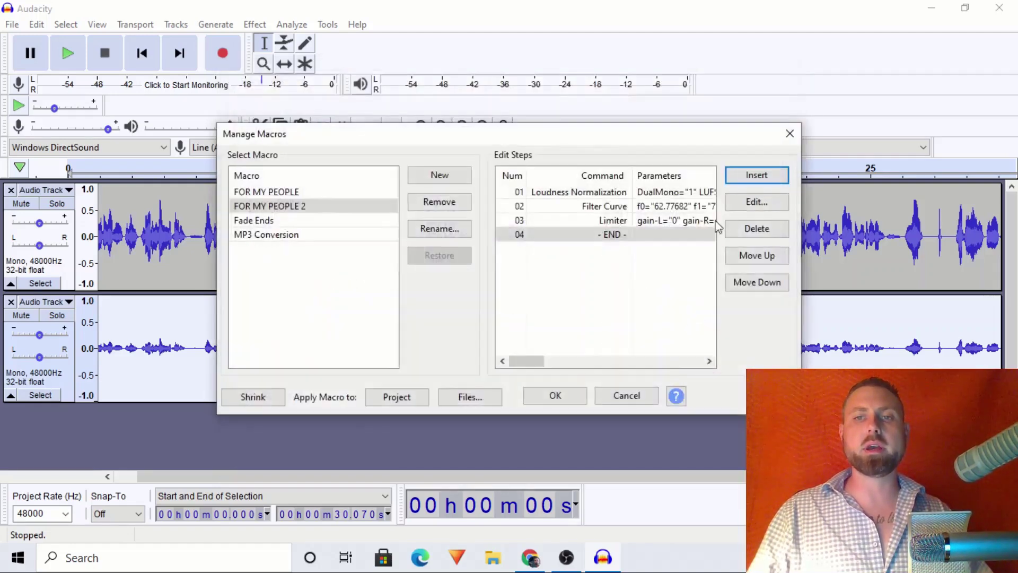
{"action": "left_click", "coordinate": [746, 182]}
{"action": "left_click_drag", "start_coordinate": [262, 419], "coordinate": [455, 431]}
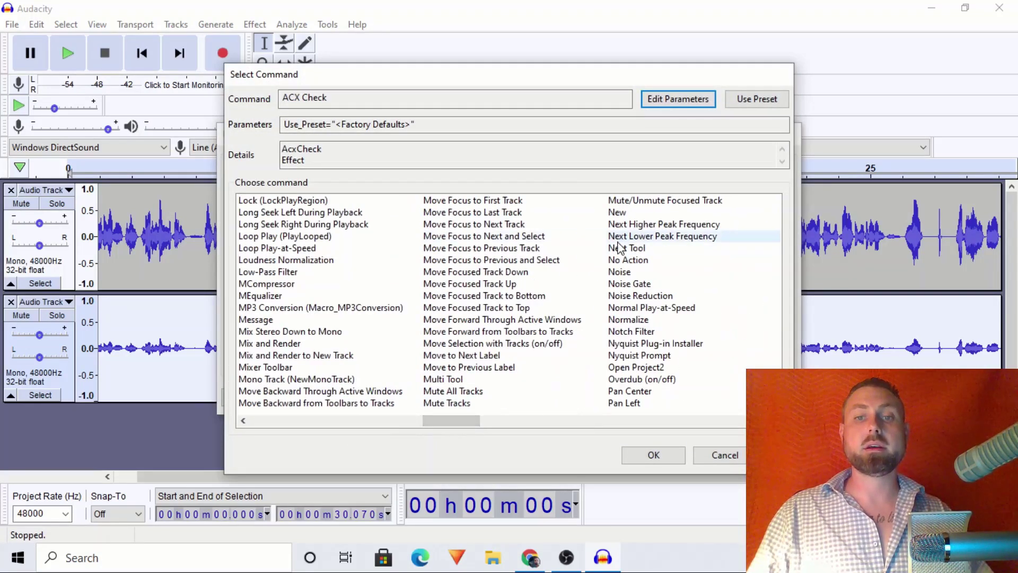
{"action": "left_click", "coordinate": [626, 285]}
{"action": "left_click", "coordinate": [669, 455]}
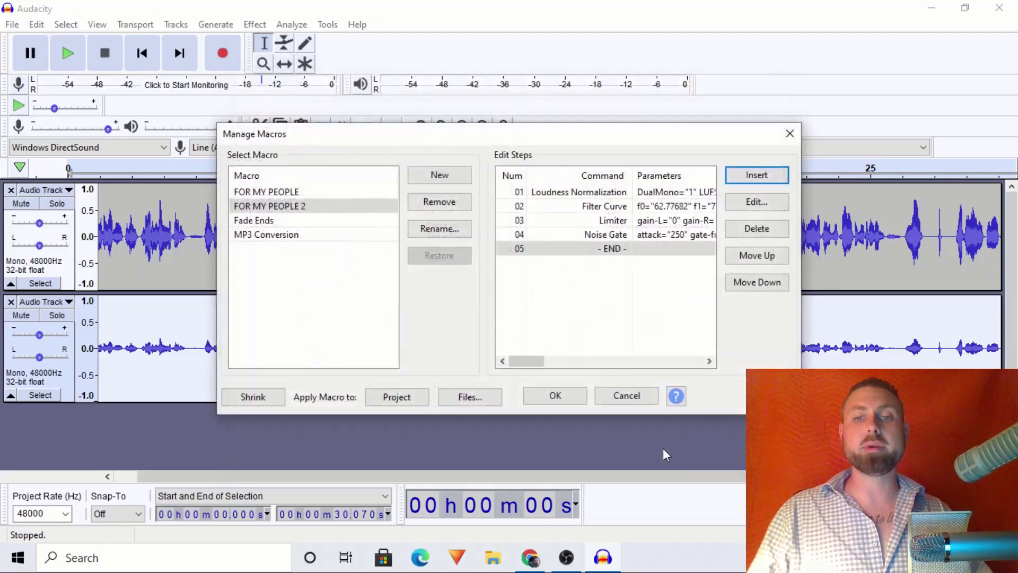
{"action": "left_click", "coordinate": [552, 395]}
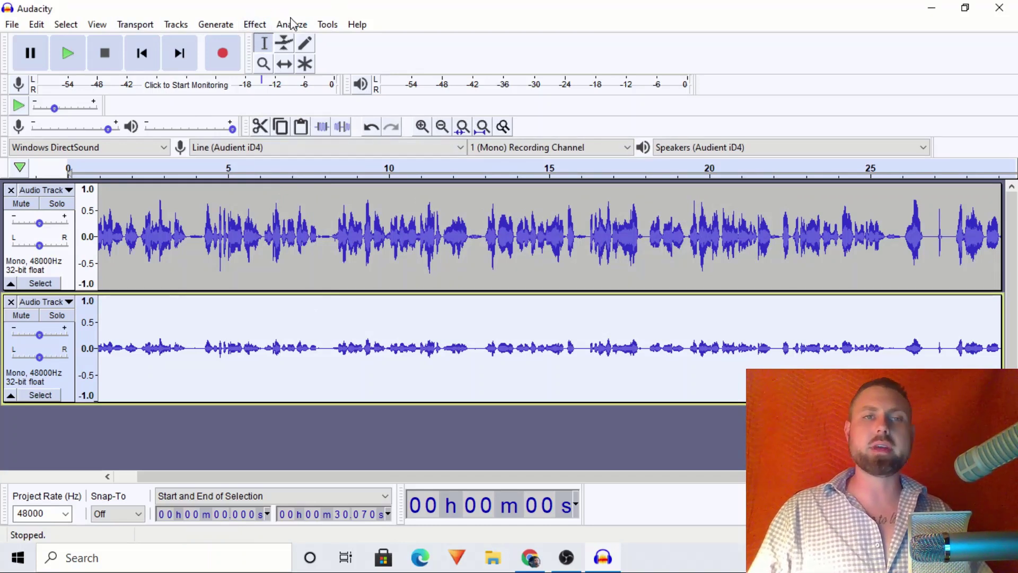
Step: Run the FOR MY PEOPLE 2 macro on the lower, unprocessed voice track
{"action": "left_click", "coordinate": [326, 26]}
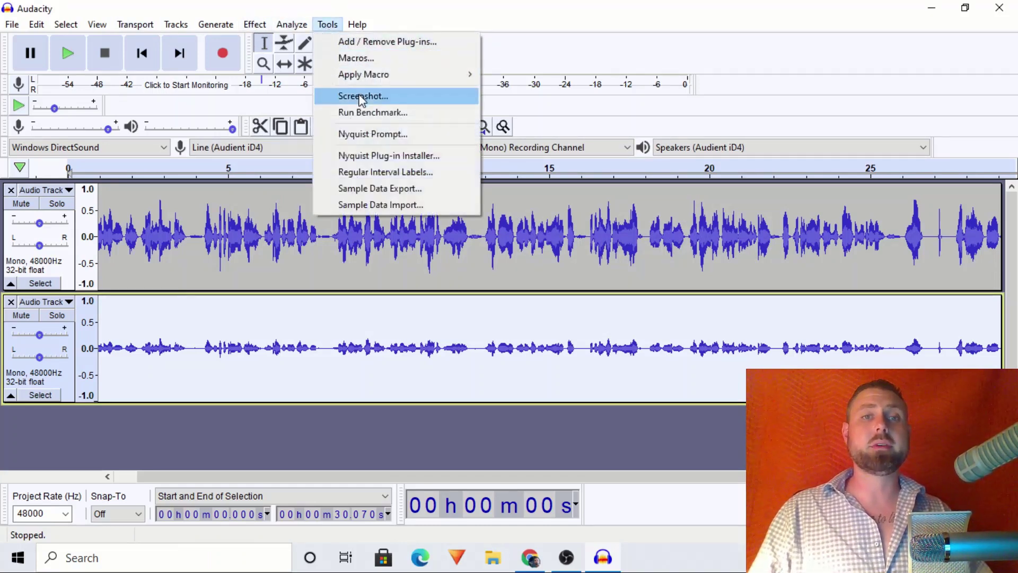
{"action": "mouse_move", "coordinate": [365, 81]}
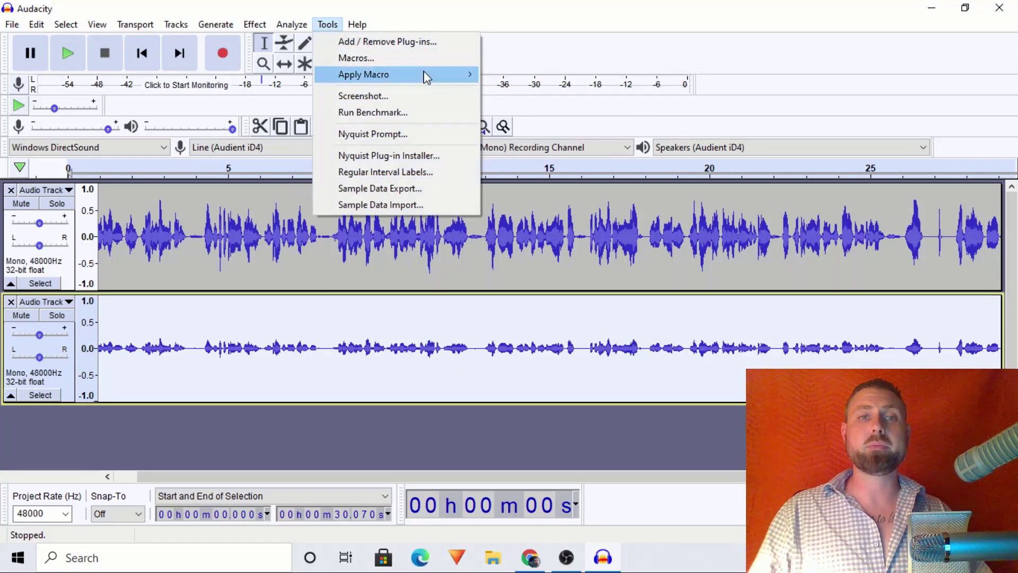
{"action": "mouse_move", "coordinate": [450, 78]}
{"action": "left_click", "coordinate": [530, 111]}
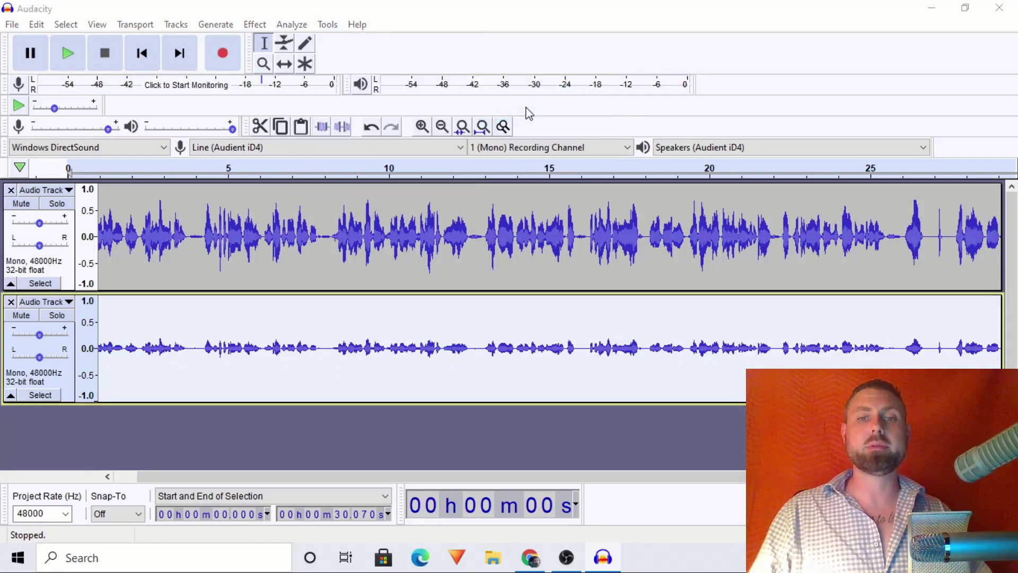